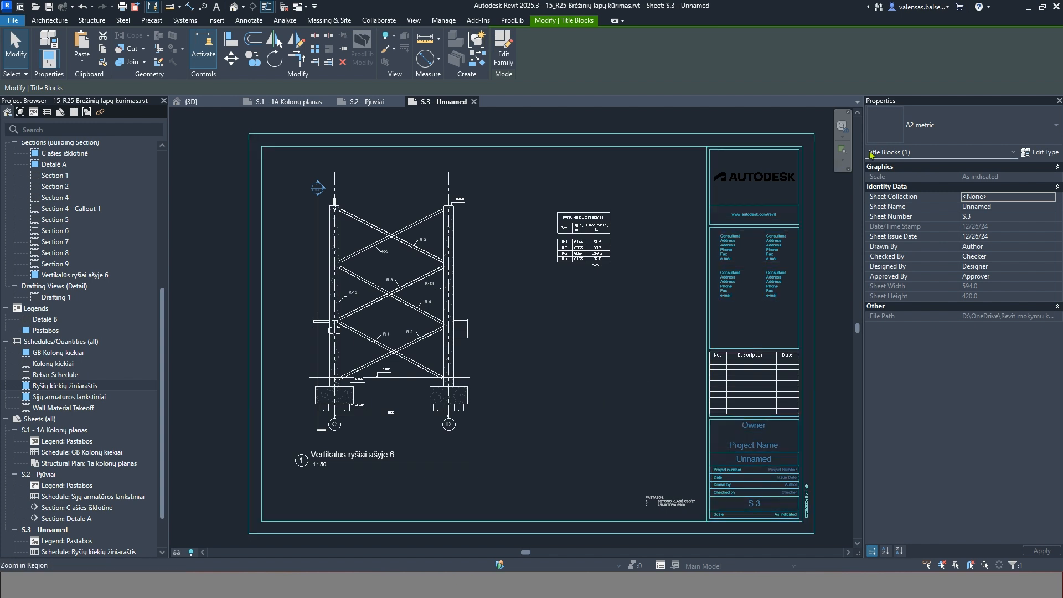
Step: Open the sheet's A2 metric title block family for editing
{"action": "left_click", "coordinate": [510, 60]}
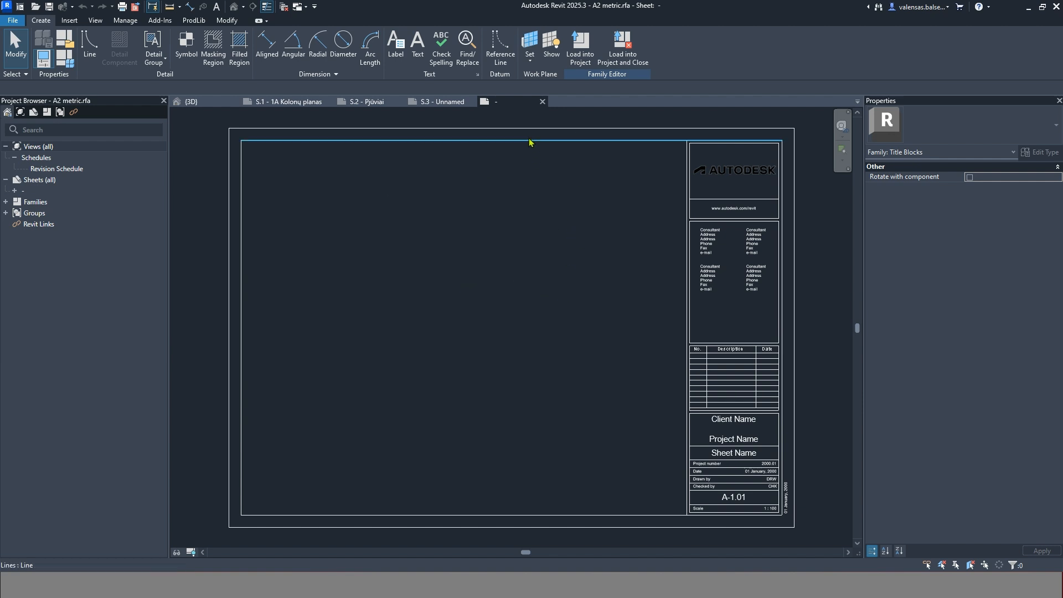
{"action": "scroll", "coordinate": [637, 415], "scroll_direction": "down", "scroll_amount": 3}
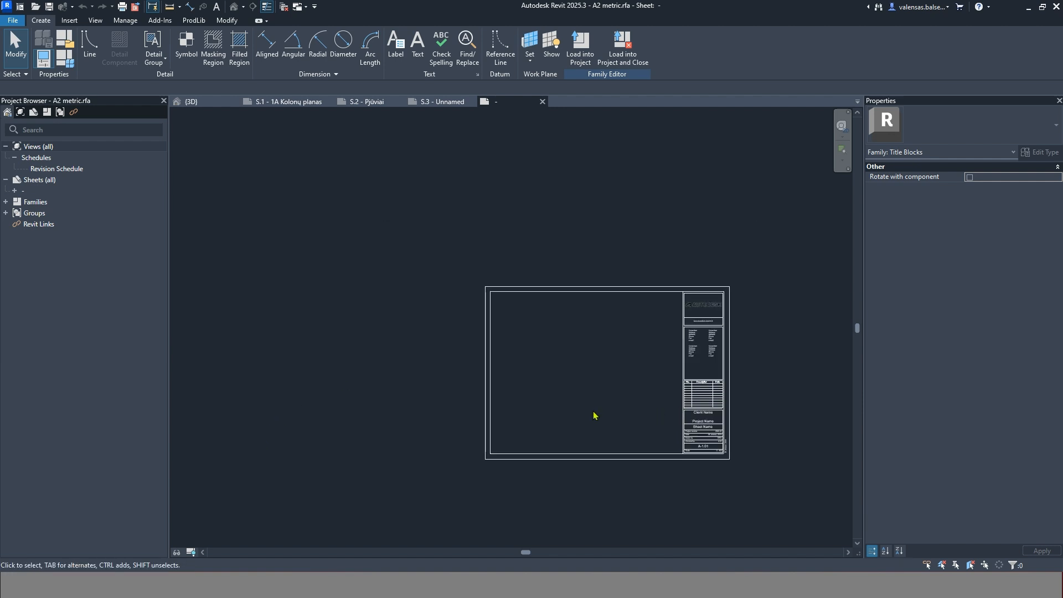
{"action": "left_click_drag", "start_coordinate": [487, 417], "coordinate": [390, 409]}
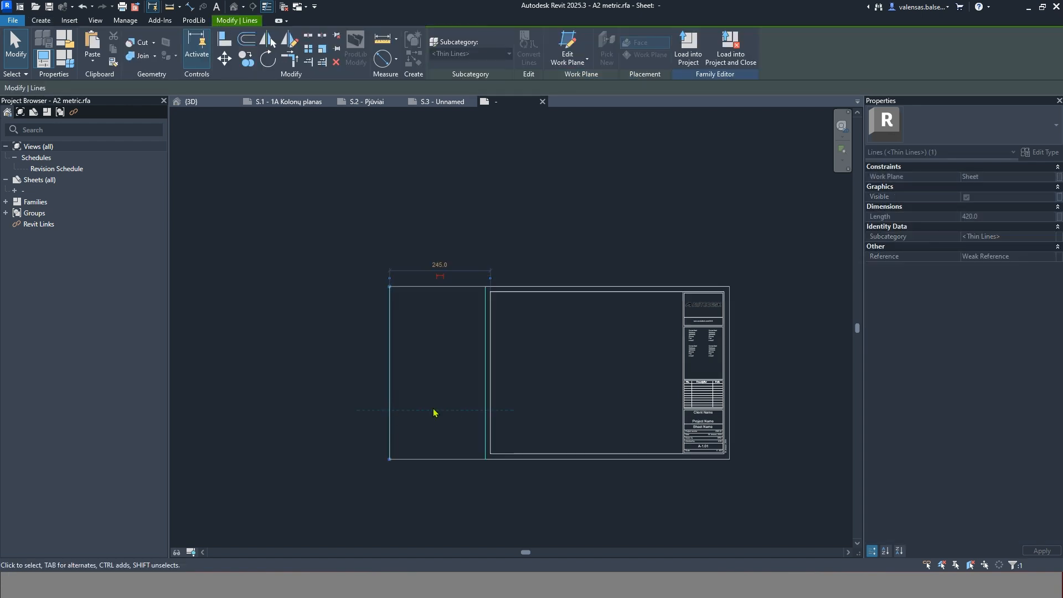
{"action": "key", "text": "ctrl+z"}
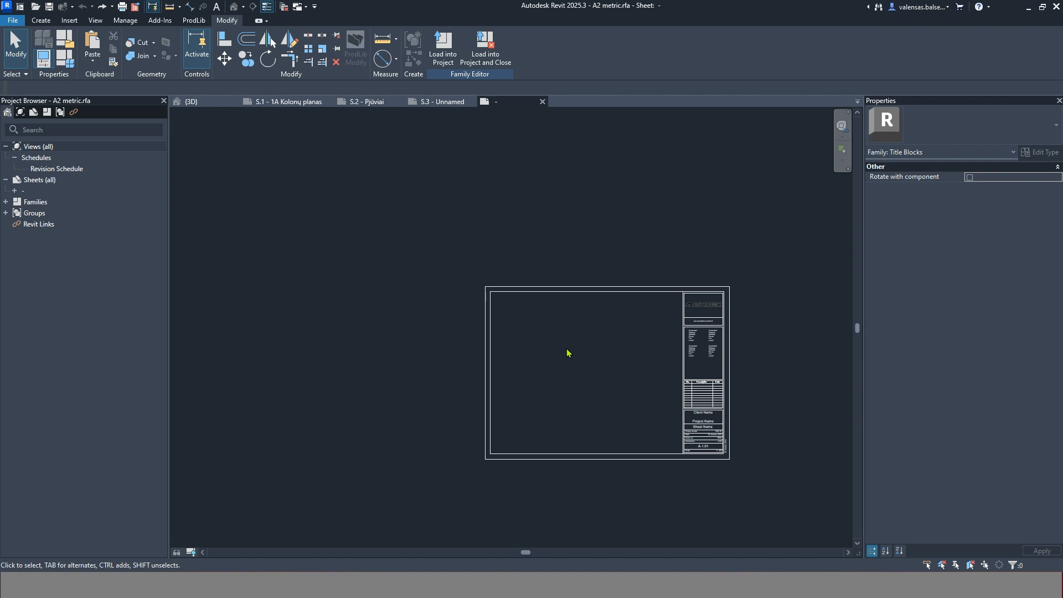
Step: Delete the Autodesk logo image from the title block's upper cell
{"action": "scroll", "coordinate": [759, 400], "scroll_direction": "up", "scroll_amount": 2}
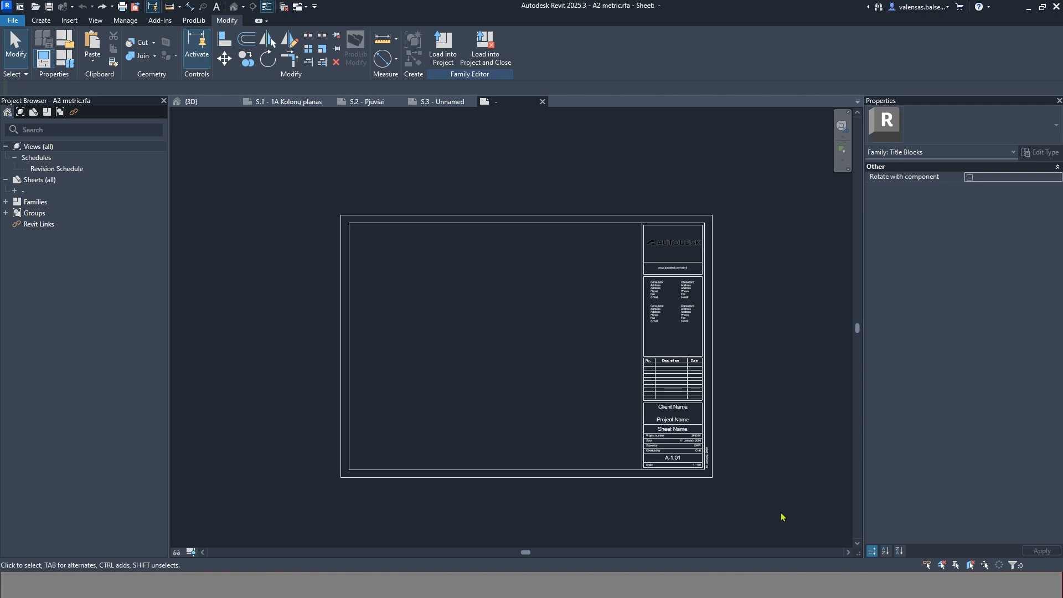
{"action": "scroll", "coordinate": [779, 503], "scroll_direction": "up", "scroll_amount": 1}
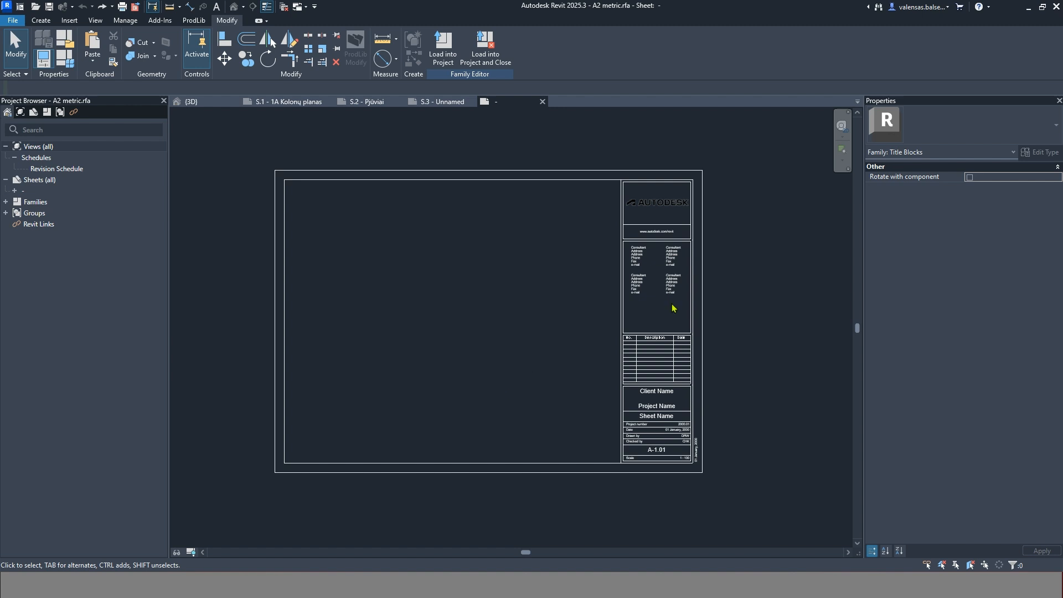
{"action": "scroll", "coordinate": [674, 308], "scroll_direction": "up", "scroll_amount": 2}
{"action": "scroll", "coordinate": [743, 292], "scroll_direction": "up", "scroll_amount": 3}
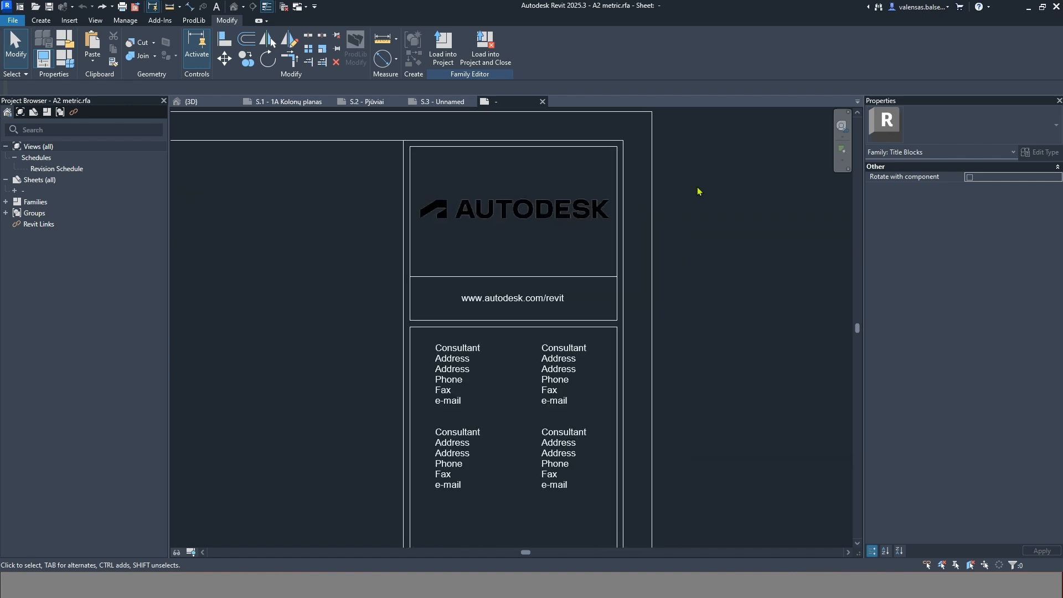
{"action": "left_click", "coordinate": [482, 224]}
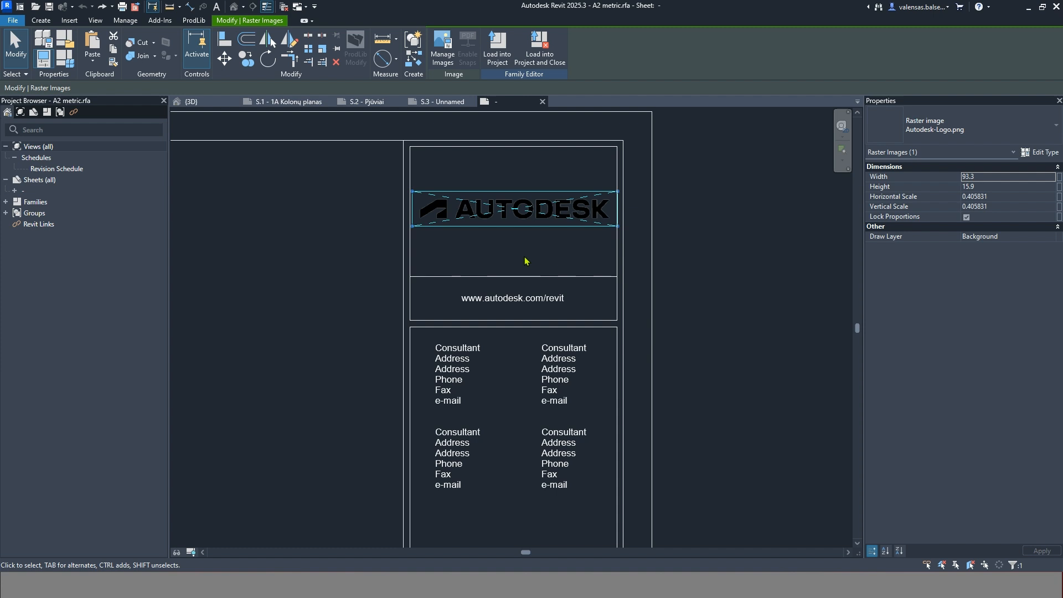
{"action": "left_click", "coordinate": [323, 249]}
{"action": "left_click", "coordinate": [42, 22]}
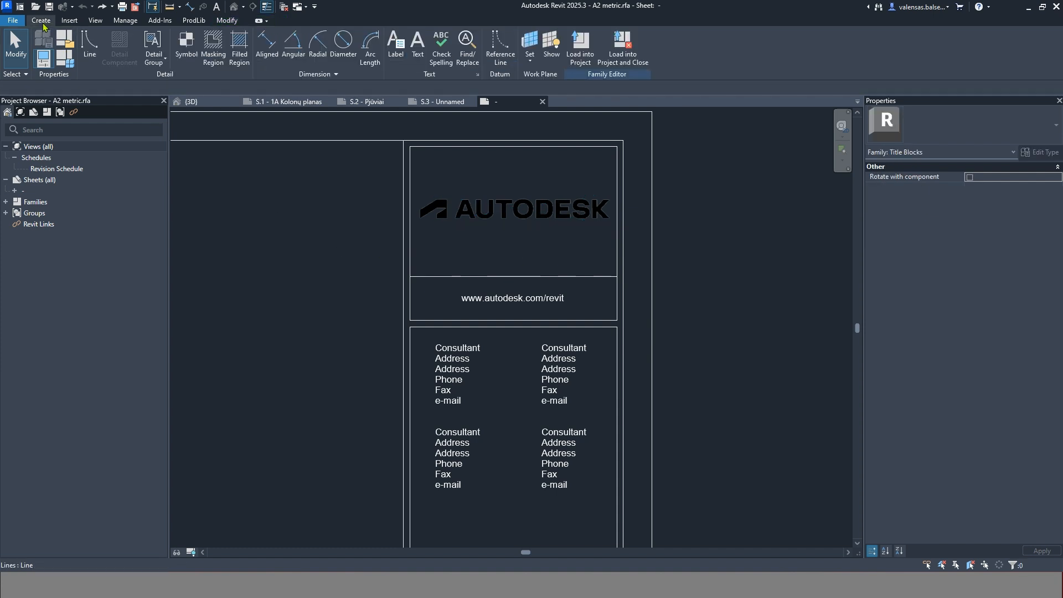
{"action": "left_click", "coordinate": [70, 21]}
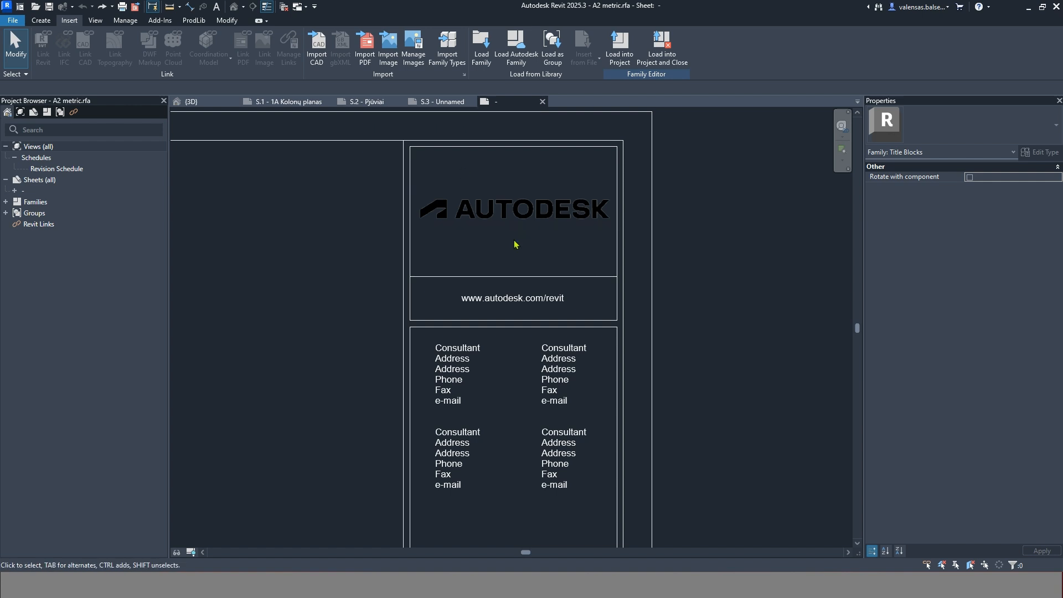
{"action": "left_click", "coordinate": [490, 213]}
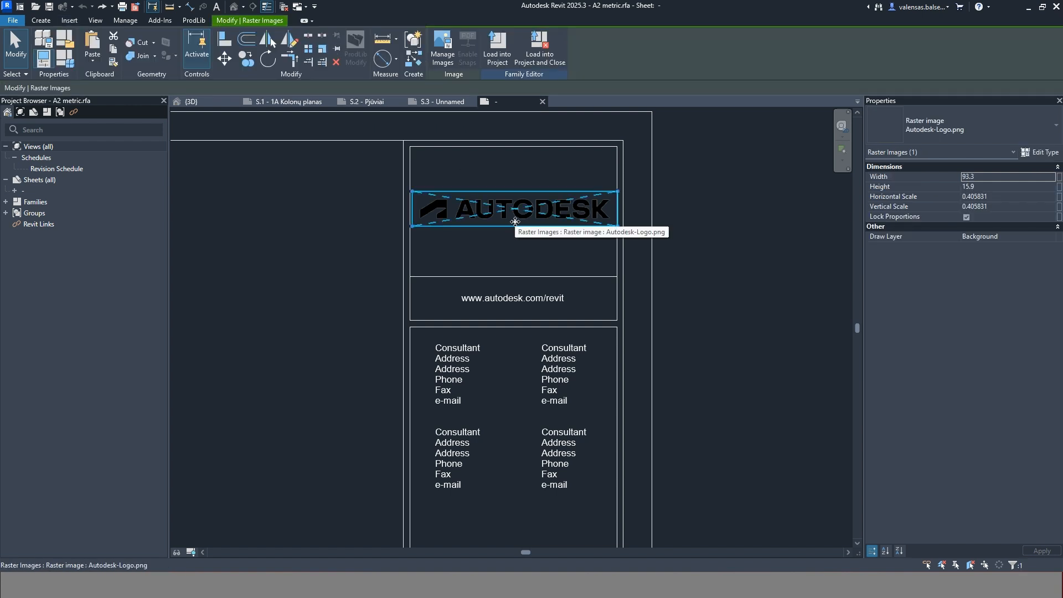
{"action": "key", "text": "Delete"}
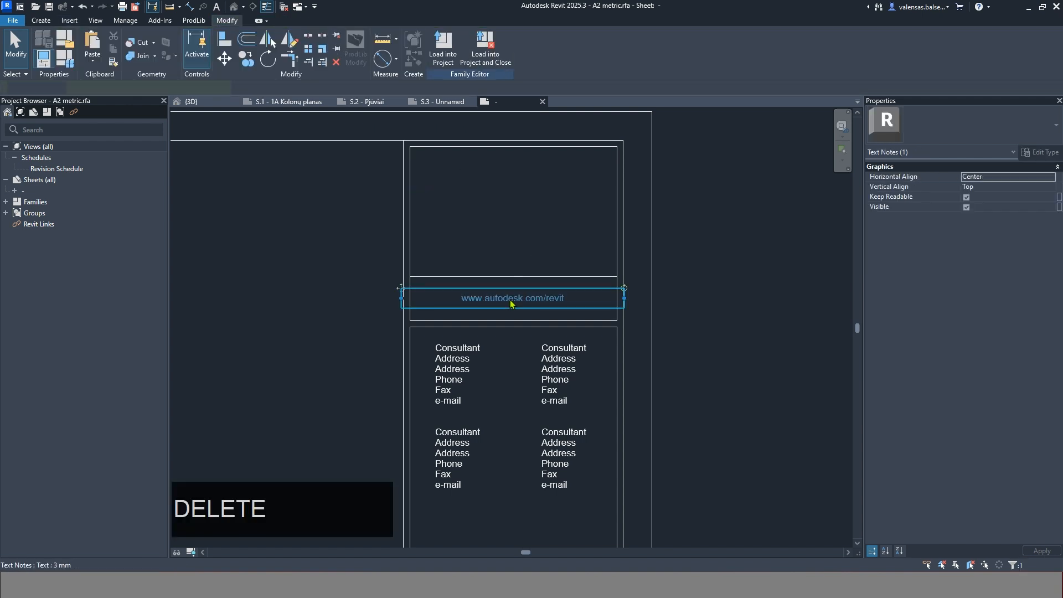
Step: Replace the website text beneath the empty logo cell with valensas.com
{"action": "left_click", "coordinate": [511, 302]}
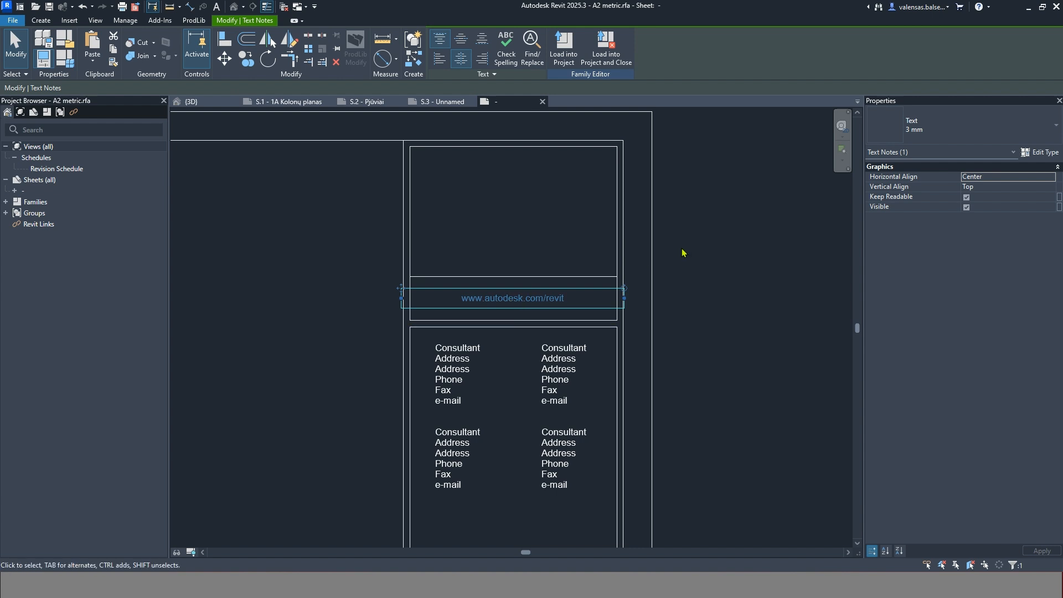
{"action": "scroll", "coordinate": [673, 258], "scroll_direction": "down", "scroll_amount": 3}
{"action": "scroll", "coordinate": [639, 230], "scroll_direction": "down", "scroll_amount": 3}
{"action": "scroll", "coordinate": [664, 276], "scroll_direction": "up", "scroll_amount": 2}
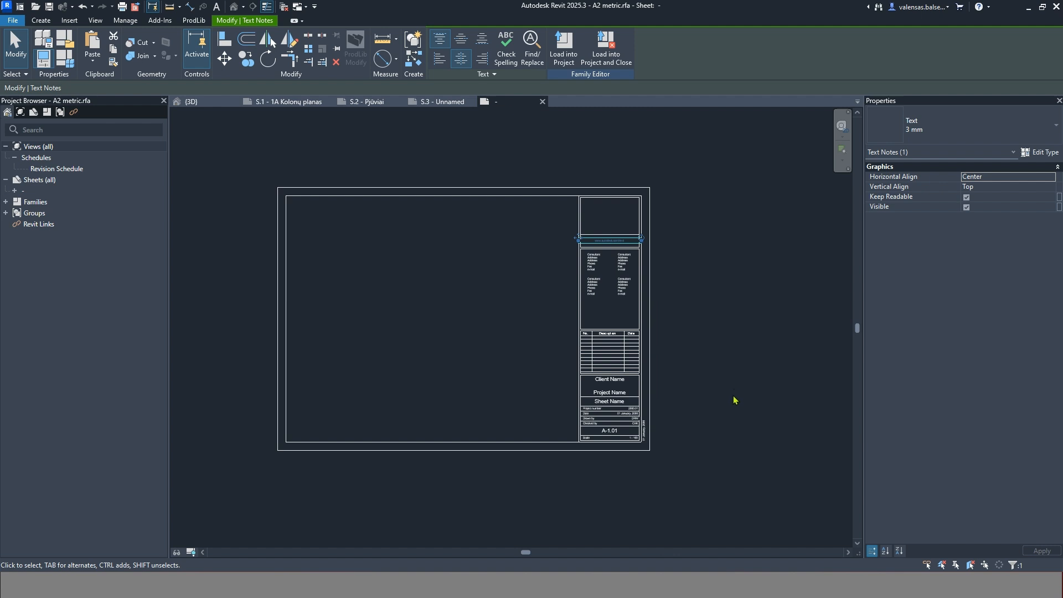
{"action": "scroll", "coordinate": [734, 400], "scroll_direction": "up", "scroll_amount": 2}
{"action": "scroll", "coordinate": [625, 199], "scroll_direction": "up", "scroll_amount": 3}
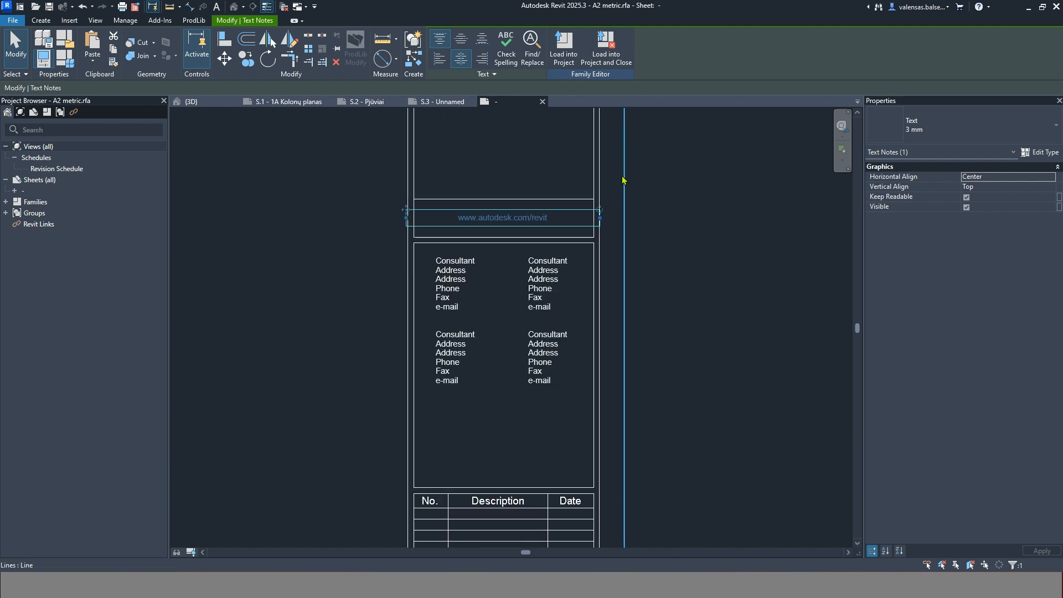
{"action": "left_click", "coordinate": [488, 228]}
{"action": "left_click_drag", "start_coordinate": [482, 222], "coordinate": [515, 226]}
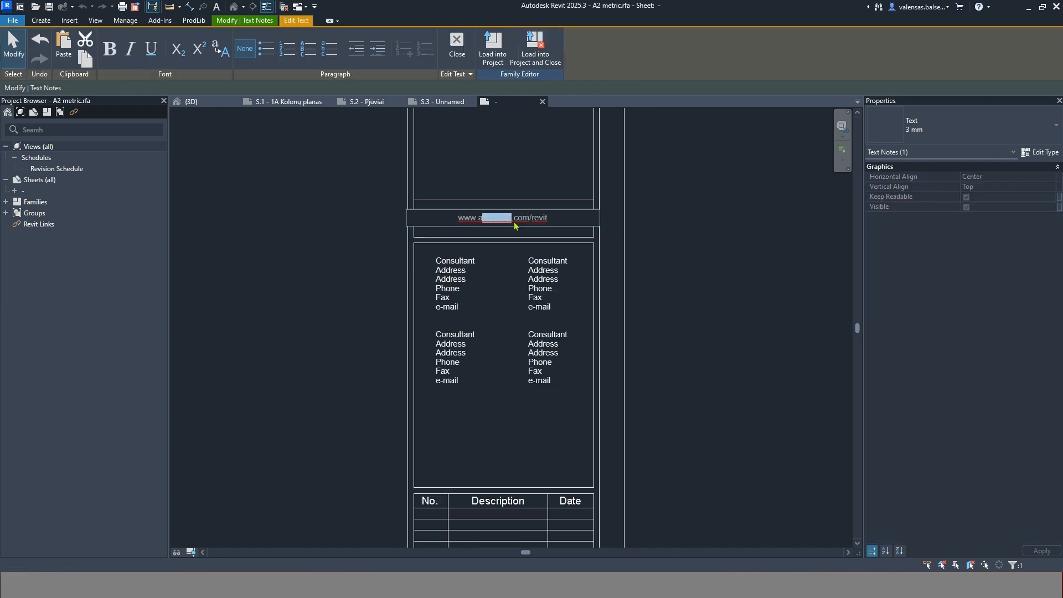
{"action": "type", "text": "df"}
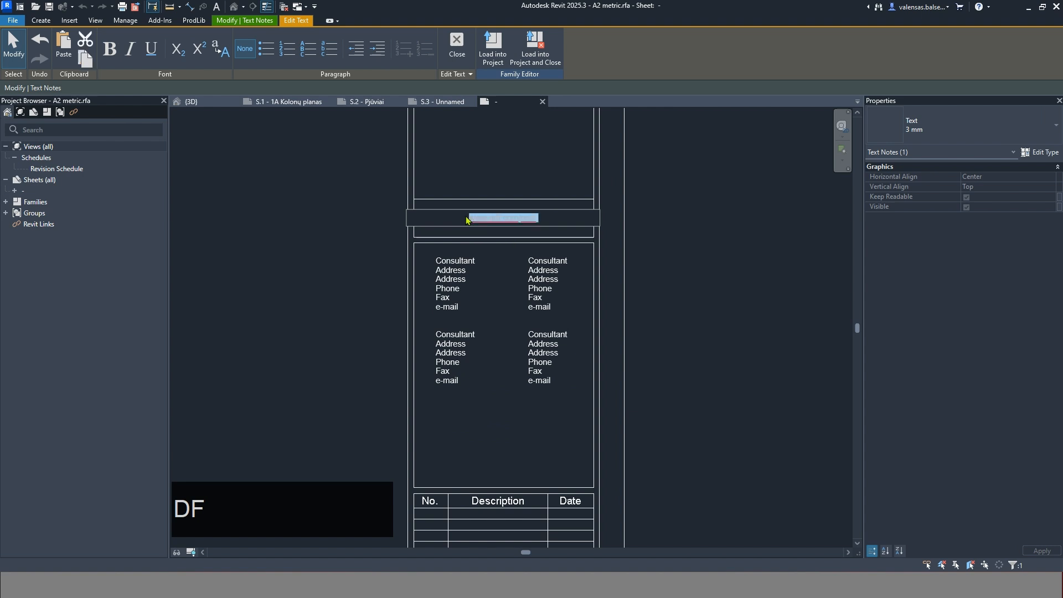
{"action": "key", "text": "ctrl+a"}
{"action": "type", "text": "valensas.com"}
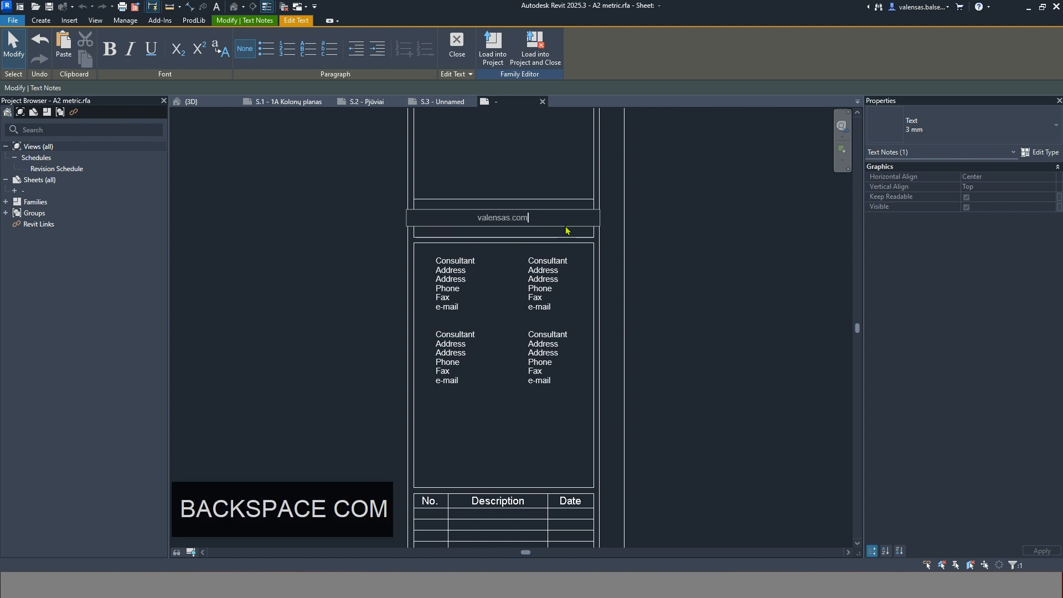
{"action": "left_click", "coordinate": [641, 247]}
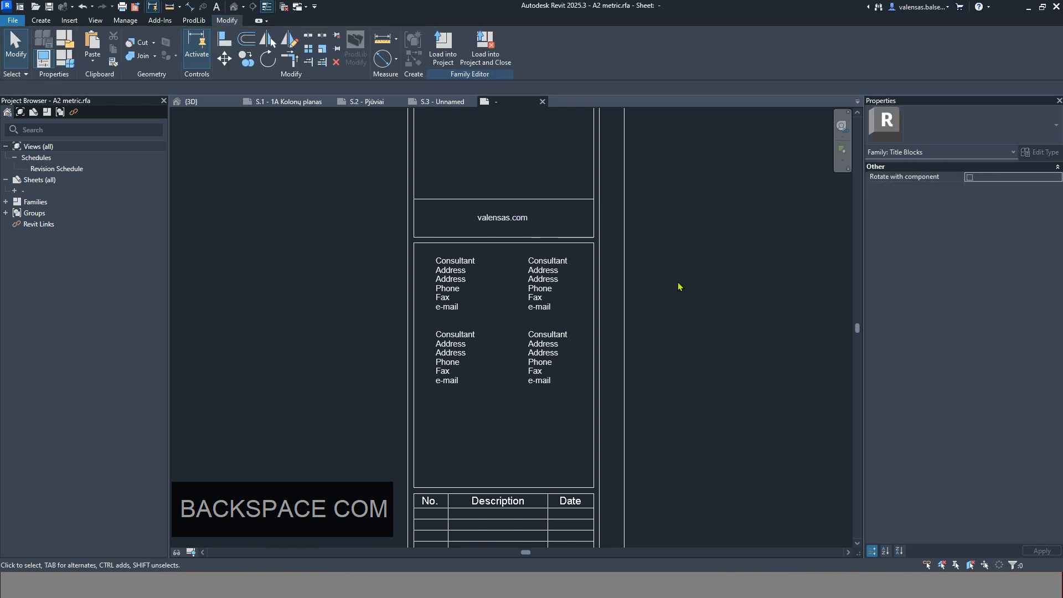
{"action": "scroll", "coordinate": [586, 248], "scroll_direction": "down", "scroll_amount": 2}
{"action": "scroll", "coordinate": [549, 249], "scroll_direction": "down", "scroll_amount": 2}
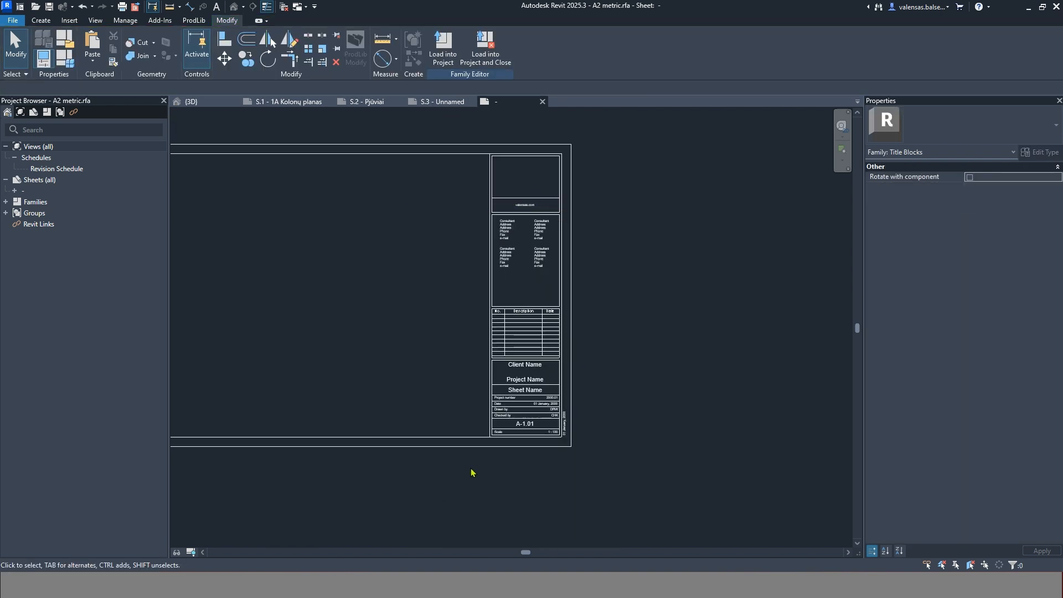
{"action": "scroll", "coordinate": [553, 431], "scroll_direction": "up", "scroll_amount": 1}
{"action": "scroll", "coordinate": [645, 428], "scroll_direction": "down", "scroll_amount": 1}
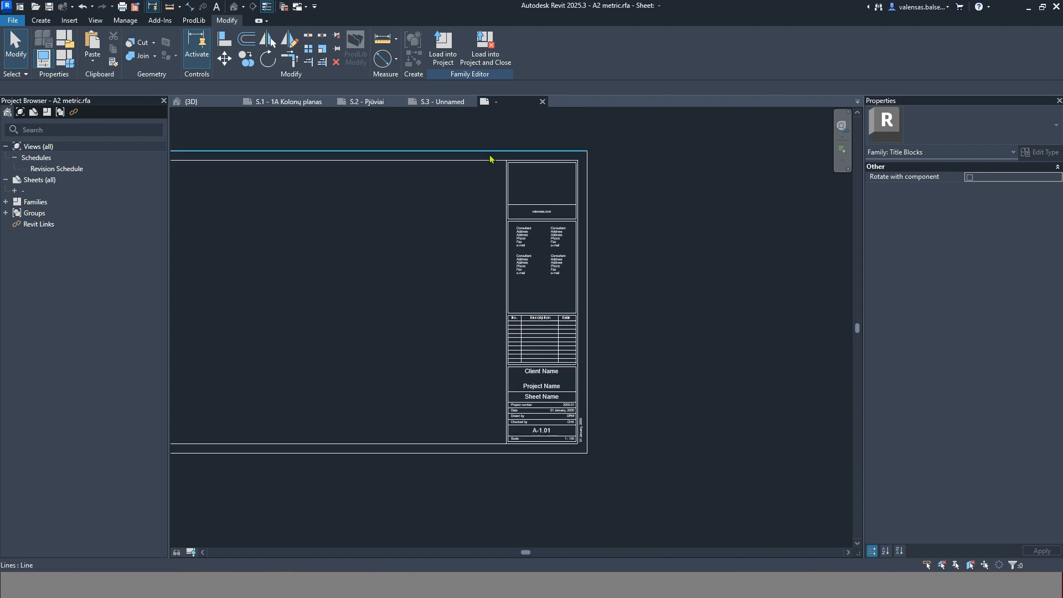
{"action": "scroll", "coordinate": [507, 162], "scroll_direction": "up", "scroll_amount": 1}
{"action": "left_click_drag", "start_coordinate": [493, 156], "coordinate": [589, 445]}
{"action": "key", "text": "ctrl+z"}
Step: Move the whole title block strip, except the frame's right edge line, outside the sheet, about 132 mm past its right edge
{"action": "left_click_drag", "start_coordinate": [501, 192], "coordinate": [611, 529]}
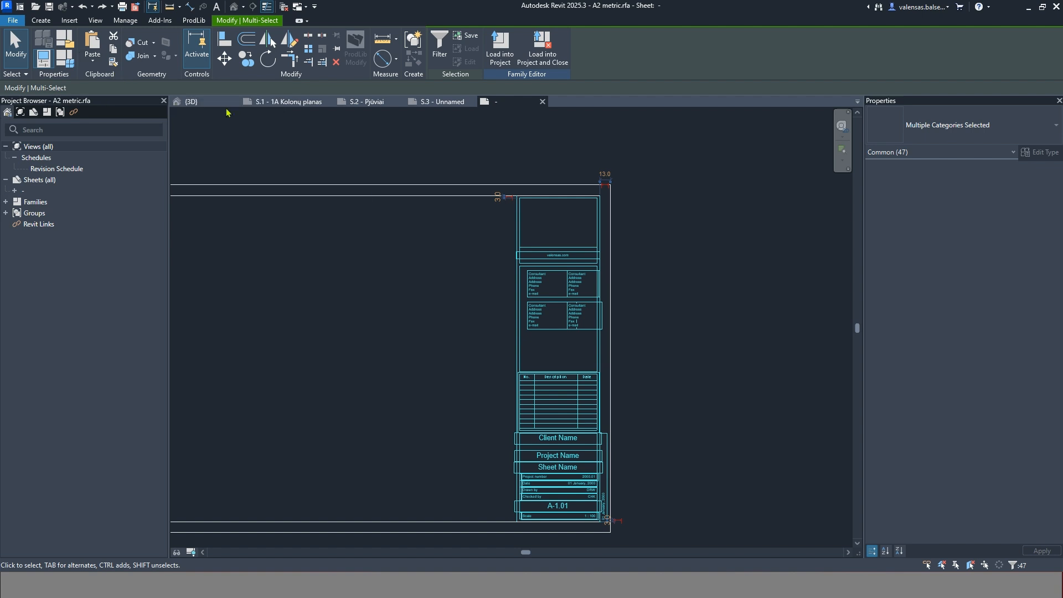
{"action": "scroll", "coordinate": [622, 268], "scroll_direction": "up", "scroll_amount": 5}
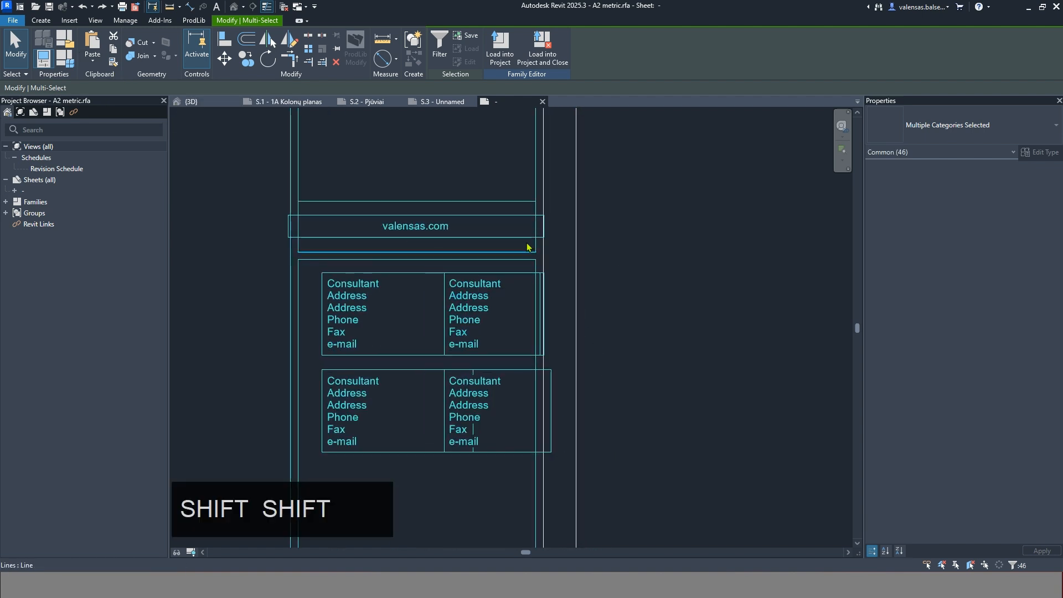
{"action": "left_click", "coordinate": [527, 249], "text": "shift"}
{"action": "scroll", "coordinate": [560, 316], "scroll_direction": "down", "scroll_amount": 5}
{"action": "left_click", "coordinate": [224, 58]}
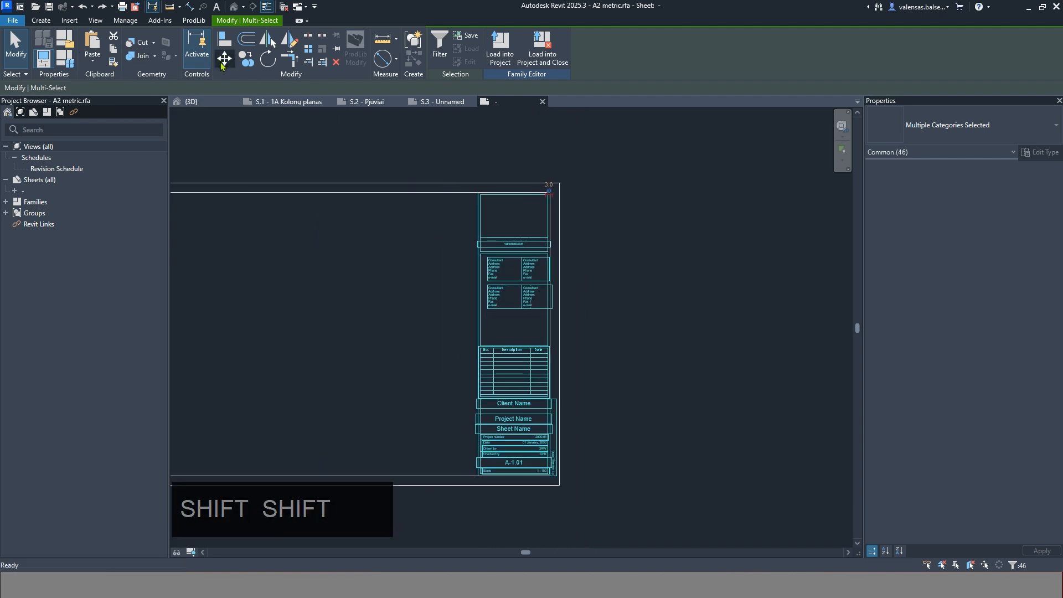
{"action": "left_click", "coordinate": [54, 88]}
{"action": "left_click", "coordinate": [520, 378]}
{"action": "left_click", "coordinate": [695, 379]}
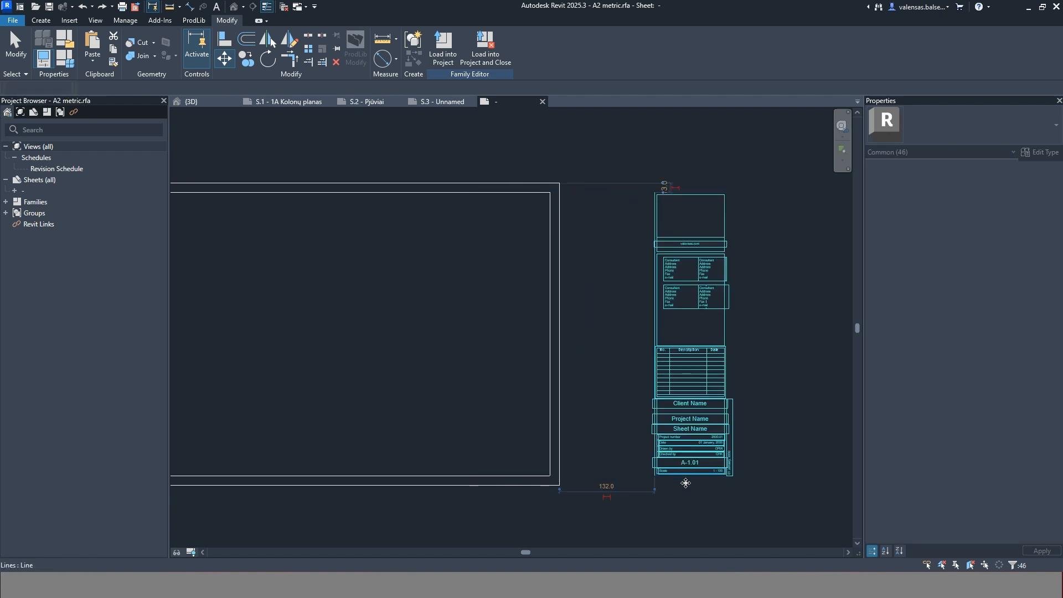
{"action": "left_click", "coordinate": [625, 398]}
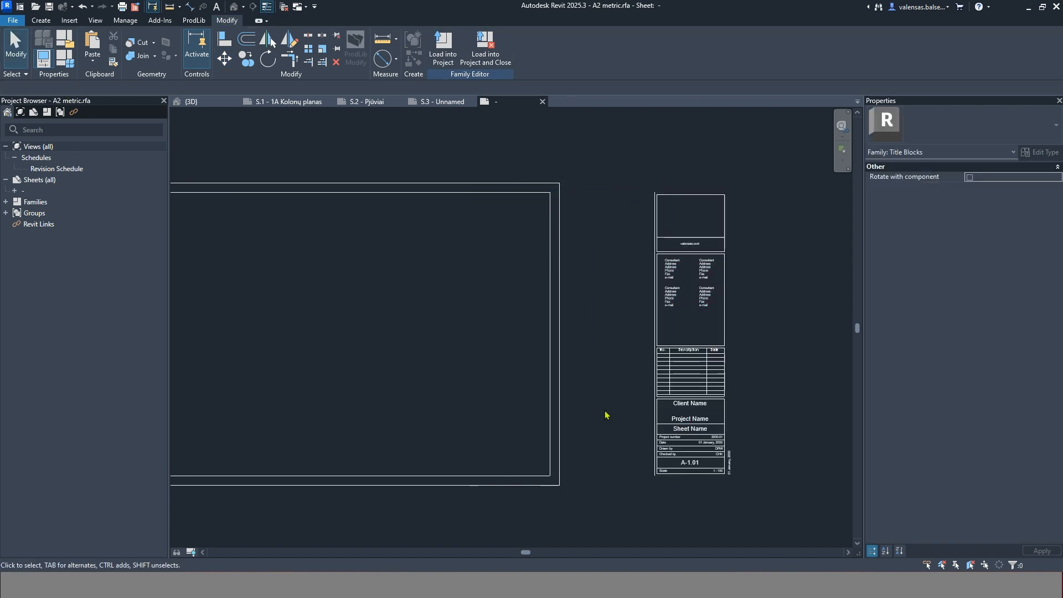
Step: Draw the outline of a new title box about 95 mm high in the lower-right corner of the sheet's inner frame
{"action": "scroll", "coordinate": [606, 426], "scroll_direction": "down", "scroll_amount": 3}
{"action": "scroll", "coordinate": [641, 486], "scroll_direction": "up", "scroll_amount": 2}
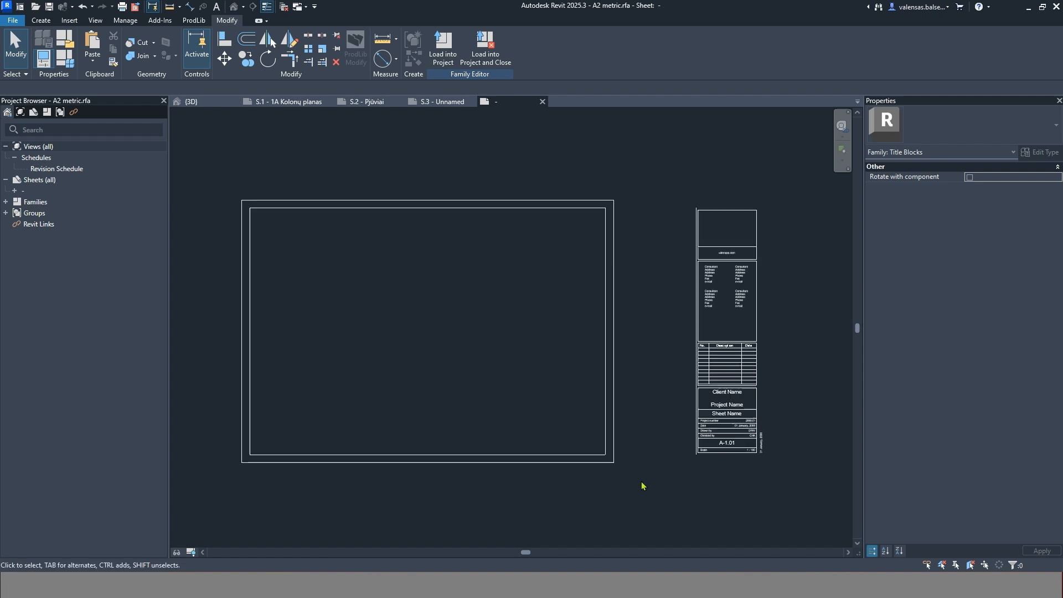
{"action": "key", "text": "shift+d"}
{"action": "left_click", "coordinate": [42, 22]}
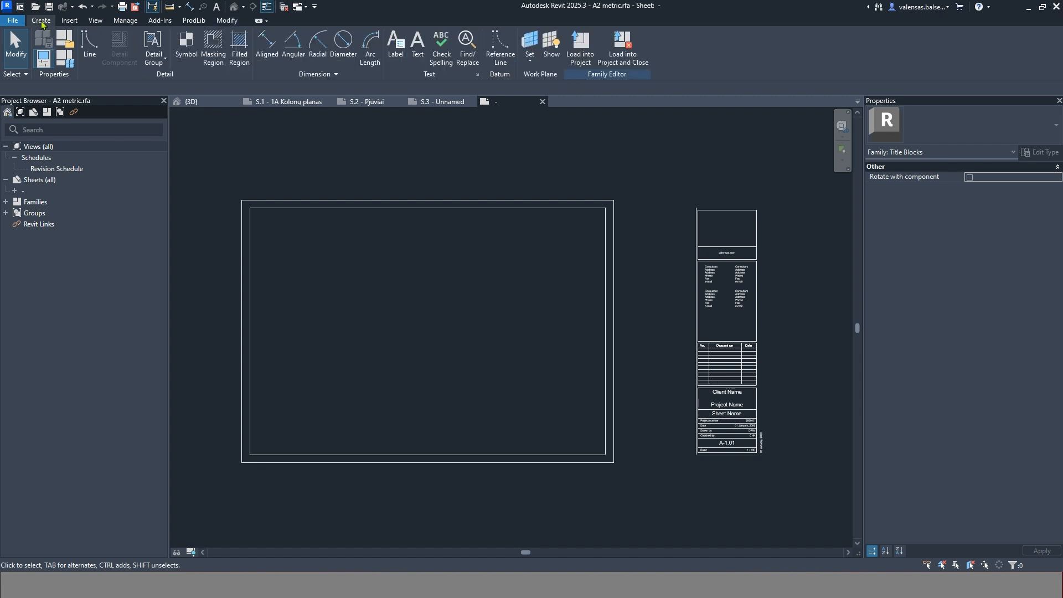
{"action": "left_click", "coordinate": [90, 51]}
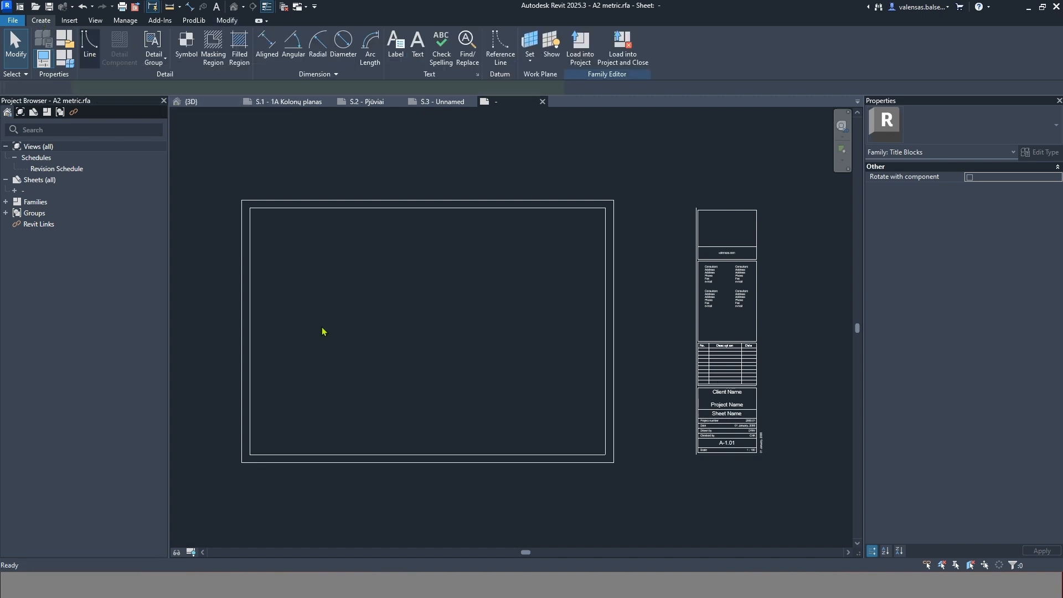
{"action": "scroll", "coordinate": [604, 464], "scroll_direction": "up", "scroll_amount": 3}
{"action": "left_click", "coordinate": [608, 444]}
{"action": "left_click", "coordinate": [608, 324]}
{"action": "key", "text": "Escape"}
{"action": "left_click", "coordinate": [608, 324]}
{"action": "left_click", "coordinate": [375, 324]}
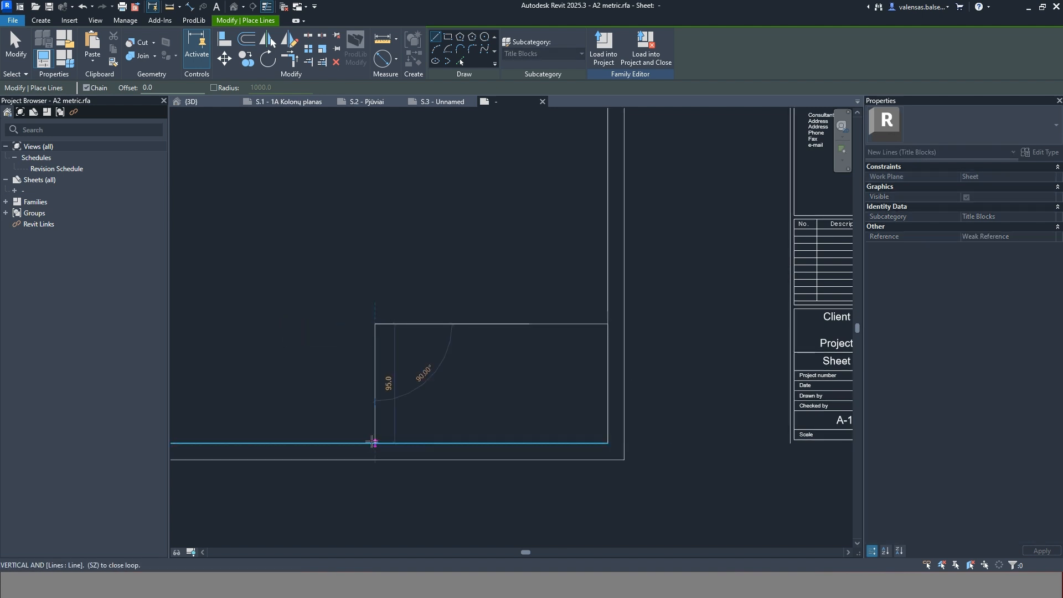
{"action": "left_click", "coordinate": [375, 444]}
{"action": "key", "text": "Escape"}
{"action": "key", "text": "Escape"}
Step: Draw a line marking a narrow header row in the new box and a vertical divider from it to the box's bottom
{"action": "key", "text": "d"}
{"action": "key", "text": "Escape"}
{"action": "left_click", "coordinate": [41, 21]}
{"action": "left_click", "coordinate": [90, 51]}
{"action": "left_click", "coordinate": [375, 336]}
{"action": "left_click", "coordinate": [608, 336]}
{"action": "left_click", "coordinate": [444, 336]}
{"action": "left_click", "coordinate": [444, 443]}
{"action": "key", "text": "Escape"}
Step: Draw a small cell block in the box's lower-right corner, with a left edge, a top edge and a thin upper row
{"action": "left_click", "coordinate": [538, 405]}
{"action": "left_click", "coordinate": [538, 443]}
{"action": "left_click", "coordinate": [538, 405]}
{"action": "left_click", "coordinate": [608, 404]}
{"action": "left_click", "coordinate": [537, 411]}
{"action": "left_click", "coordinate": [607, 411]}
{"action": "key", "text": "Down"}
{"action": "key", "text": "Down"}
{"action": "left_click", "coordinate": [567, 429]}
Step: Split the small cell block with a vertical line and extend its top edge to the box's left side
{"action": "left_click", "coordinate": [42, 21]}
{"action": "left_click", "coordinate": [89, 51]}
{"action": "left_click", "coordinate": [572, 405]}
{"action": "left_click", "coordinate": [573, 443]}
{"action": "key", "text": "Escape"}
{"action": "left_click_drag", "start_coordinate": [538, 405], "coordinate": [444, 405]}
{"action": "left_click", "coordinate": [375, 405]}
{"action": "key", "text": "Escape"}
{"action": "key", "text": "Escape"}
Step: Move the website text from the old title block strip into the new box's header row
{"action": "scroll", "coordinate": [426, 396], "scroll_direction": "down", "scroll_amount": 2}
{"action": "middle_click_drag", "start_coordinate": [548, 445], "coordinate": [537, 503]}
{"action": "scroll", "coordinate": [537, 502], "scroll_direction": "up", "scroll_amount": 1}
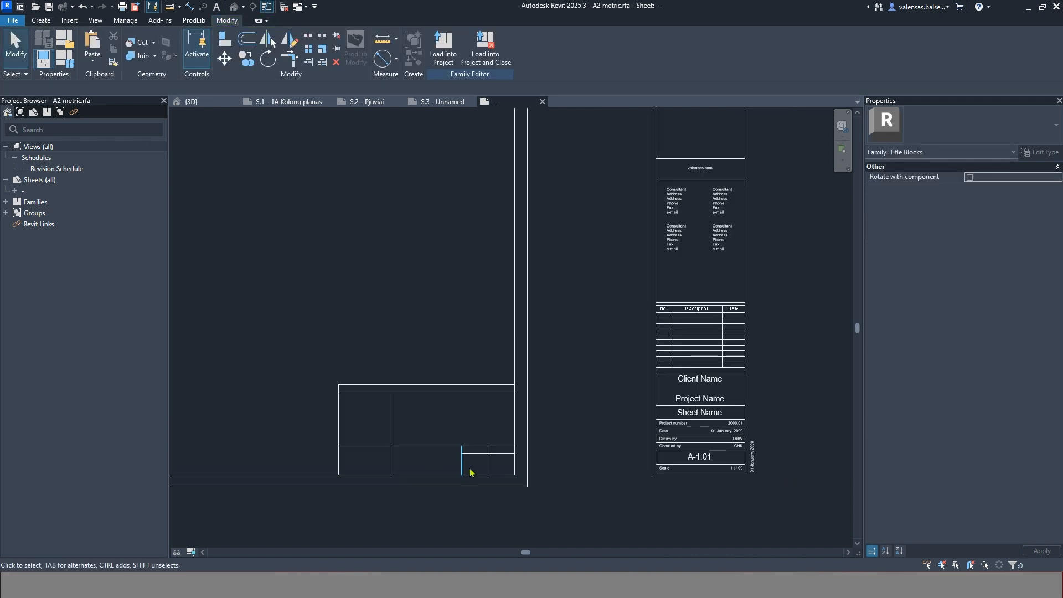
{"action": "scroll", "coordinate": [418, 492], "scroll_direction": "up", "scroll_amount": 1}
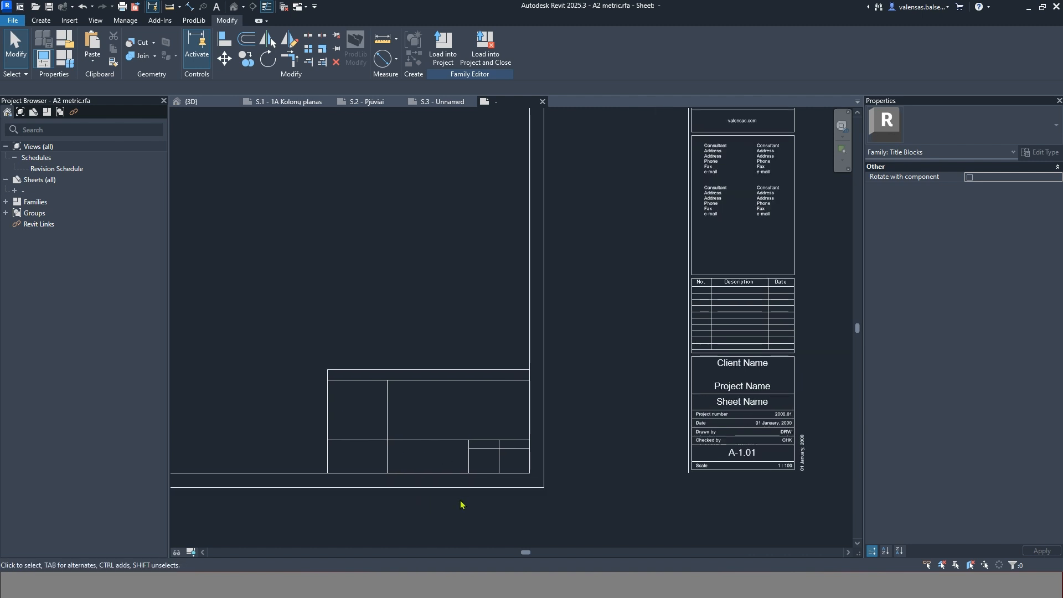
{"action": "scroll", "coordinate": [603, 365], "scroll_direction": "down", "scroll_amount": 1}
{"action": "scroll", "coordinate": [753, 155], "scroll_direction": "up", "scroll_amount": 1}
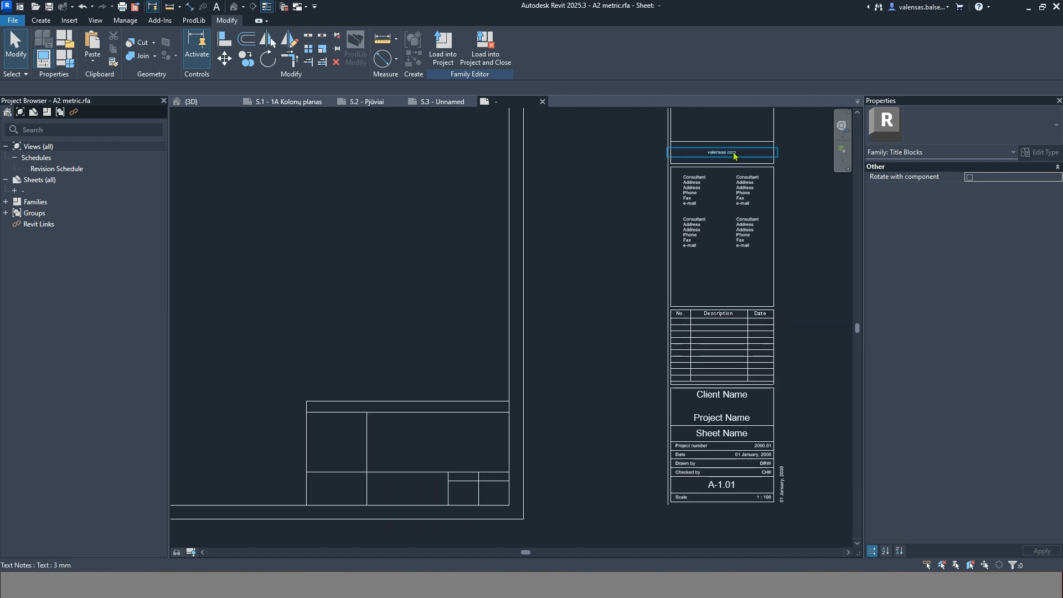
{"action": "left_click", "coordinate": [733, 154]}
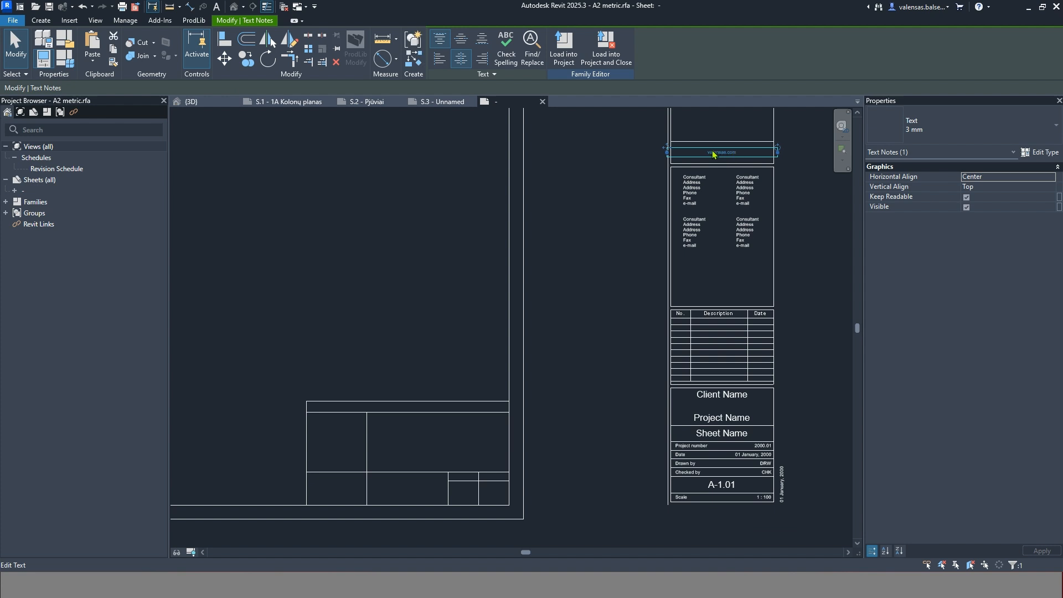
{"action": "left_click", "coordinate": [637, 265]}
{"action": "left_click_drag", "start_coordinate": [729, 154], "coordinate": [409, 408]}
{"action": "left_click", "coordinate": [438, 362]}
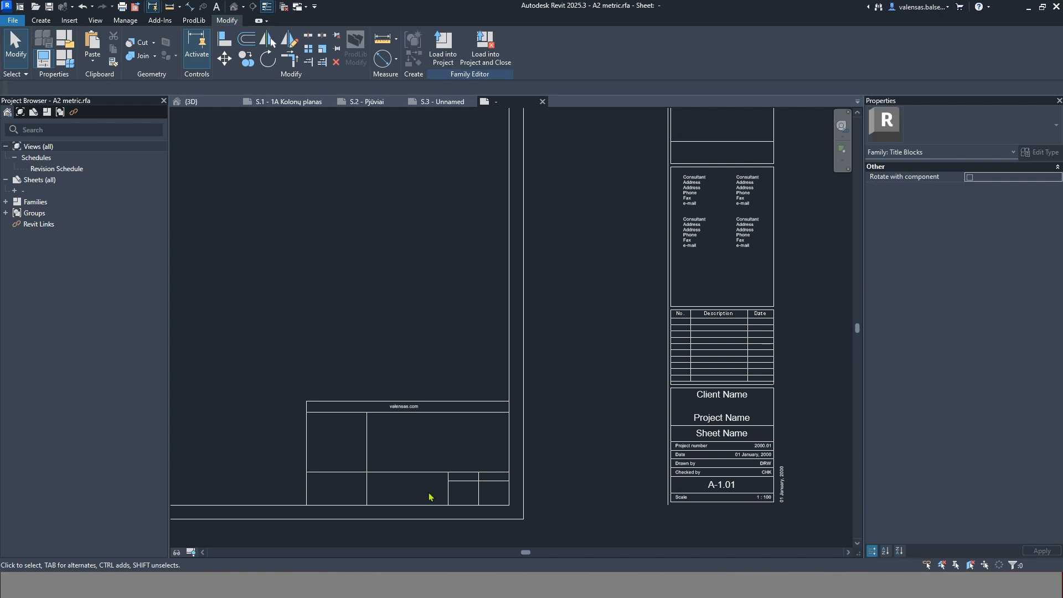
Step: Examine the Client Name label's assigned parameter and the list of parameters available for title block labels
{"action": "left_click", "coordinate": [737, 395]}
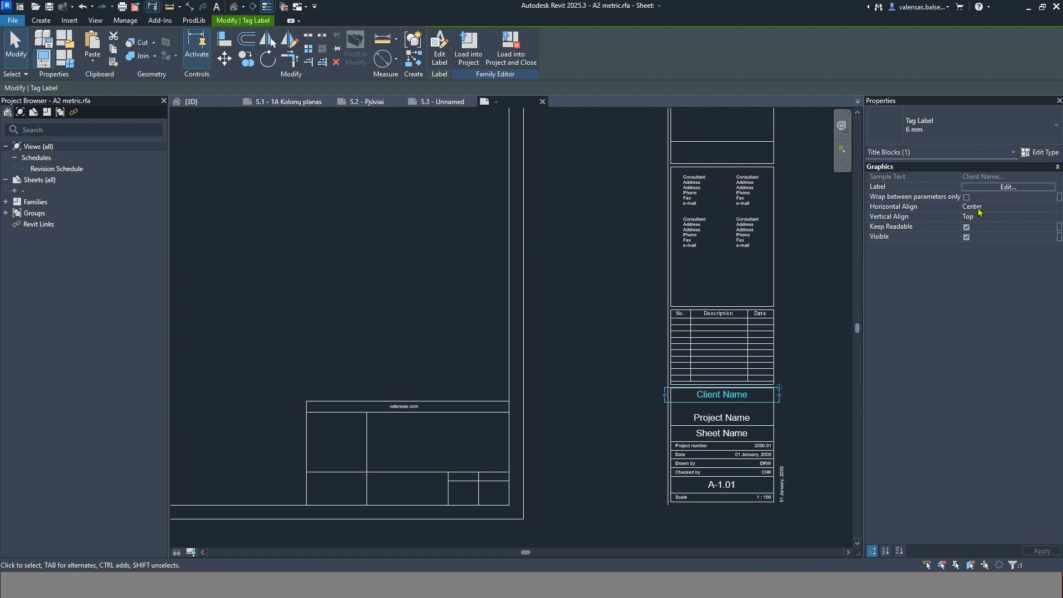
{"action": "left_click", "coordinate": [1015, 188]}
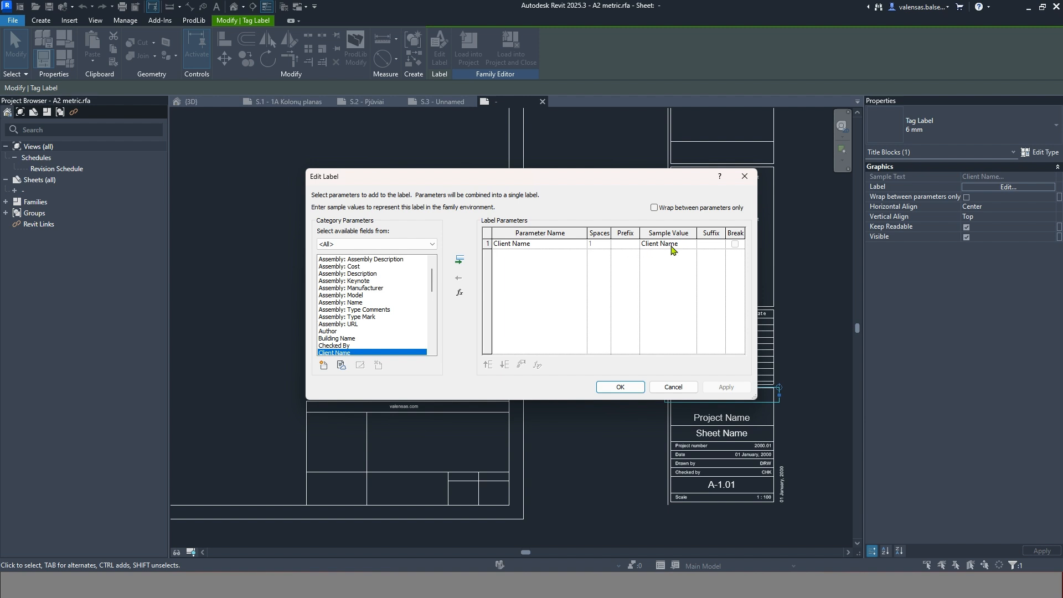
{"action": "left_click_drag", "start_coordinate": [433, 280], "coordinate": [436, 306]}
{"action": "scroll", "coordinate": [436, 305], "scroll_direction": "up", "scroll_amount": 1}
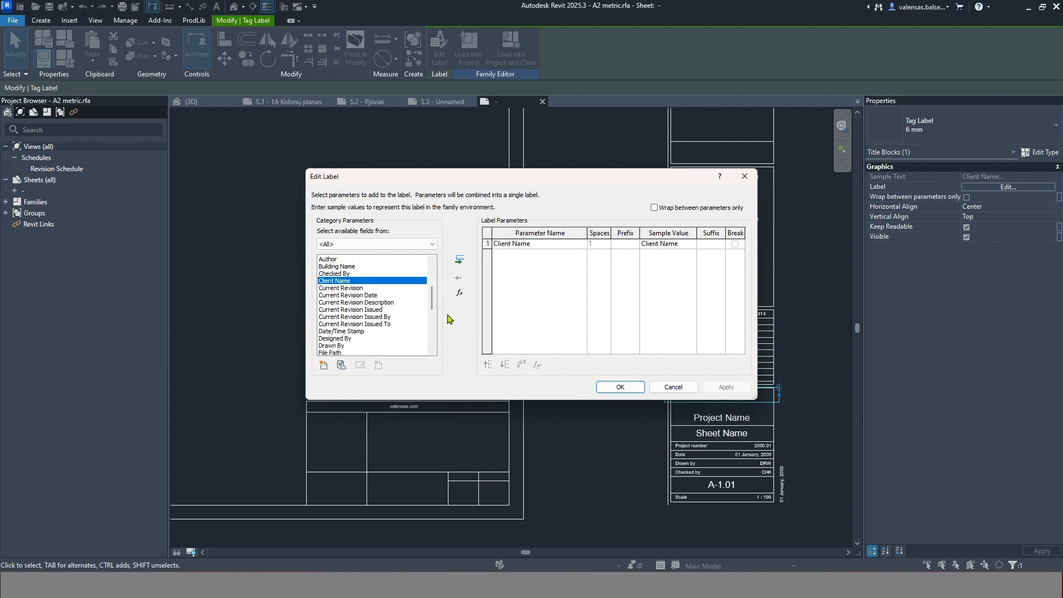
{"action": "left_click_drag", "start_coordinate": [434, 303], "coordinate": [437, 357]}
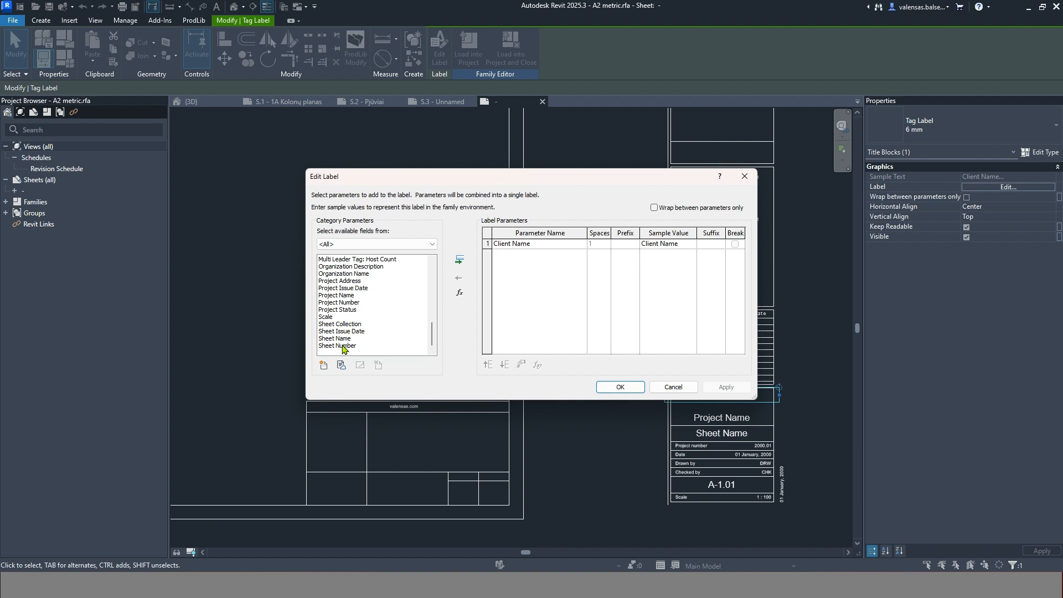
{"action": "left_click", "coordinate": [361, 303]}
{"action": "left_click", "coordinate": [379, 296]}
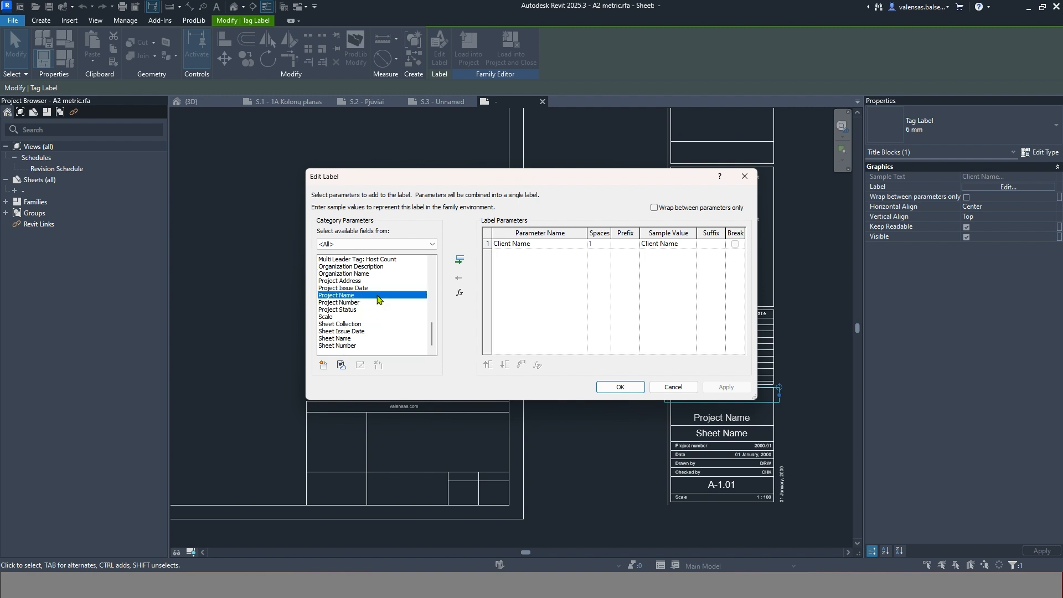
{"action": "left_click_drag", "start_coordinate": [365, 324], "coordinate": [368, 331]}
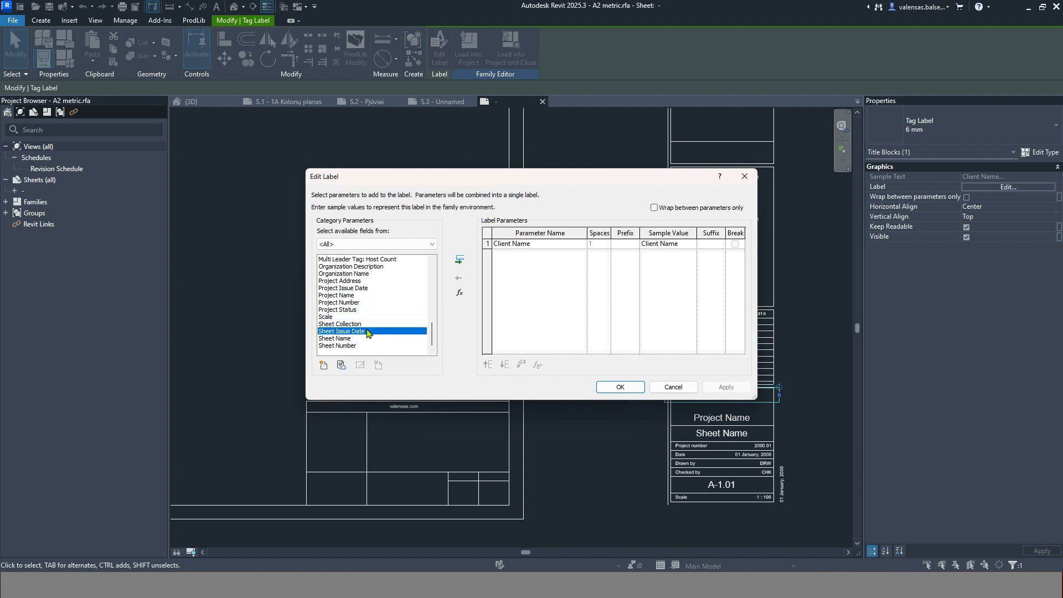
{"action": "left_click", "coordinate": [364, 339]}
{"action": "left_click", "coordinate": [656, 387]}
Step: Move the Sheet Name label from the old strip into the new box's large right-hand cell
{"action": "left_click", "coordinate": [600, 430]}
{"action": "left_click_drag", "start_coordinate": [720, 437], "coordinate": [437, 439]}
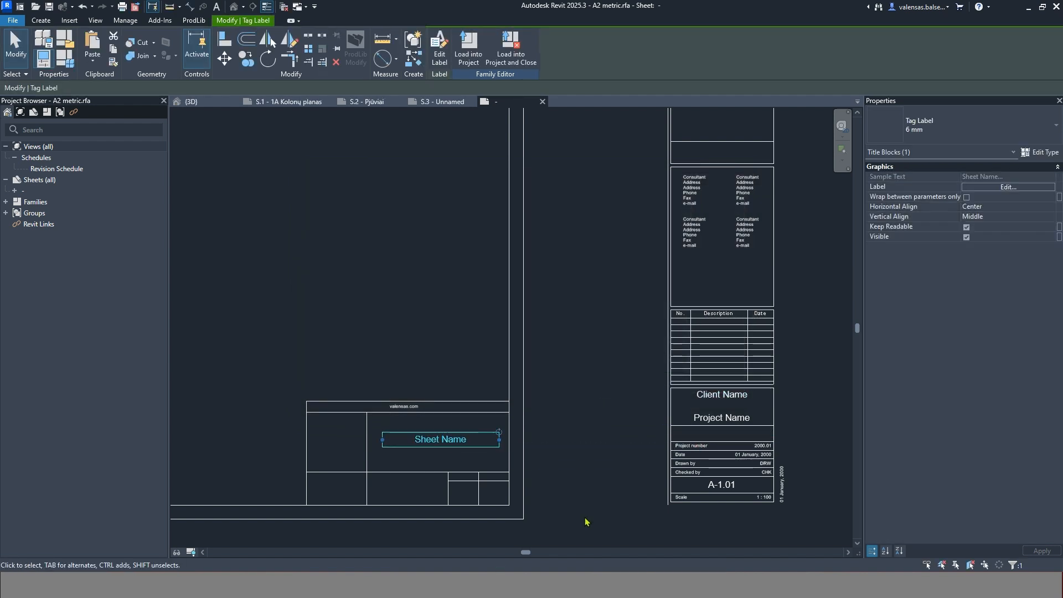
{"action": "left_click", "coordinate": [567, 523]}
Step: Move the "Drawn by" text into the cell below Sheet Name and shorten its text frame to fit the words
{"action": "scroll", "coordinate": [803, 532], "scroll_direction": "up", "scroll_amount": 1}
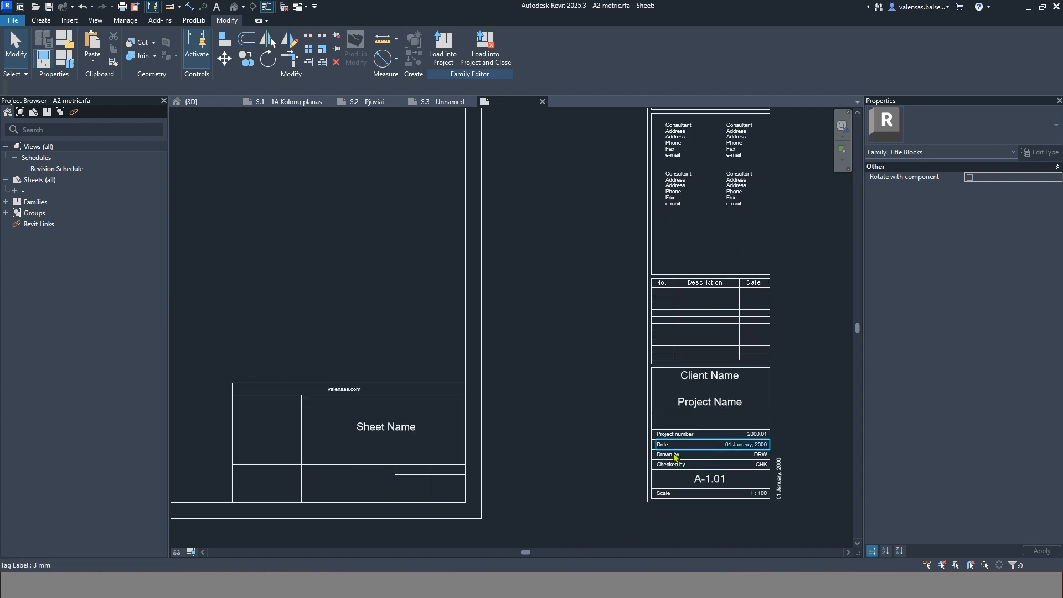
{"action": "mouse_move", "coordinate": [671, 459]}
{"action": "left_mouse_down"}
{"action": "mouse_move", "coordinate": [526, 477]}
{"action": "mouse_move", "coordinate": [309, 477]}
{"action": "mouse_move", "coordinate": [320, 477]}
{"action": "left_mouse_up"}
{"action": "scroll", "coordinate": [404, 480], "scroll_direction": "up", "scroll_amount": 1}
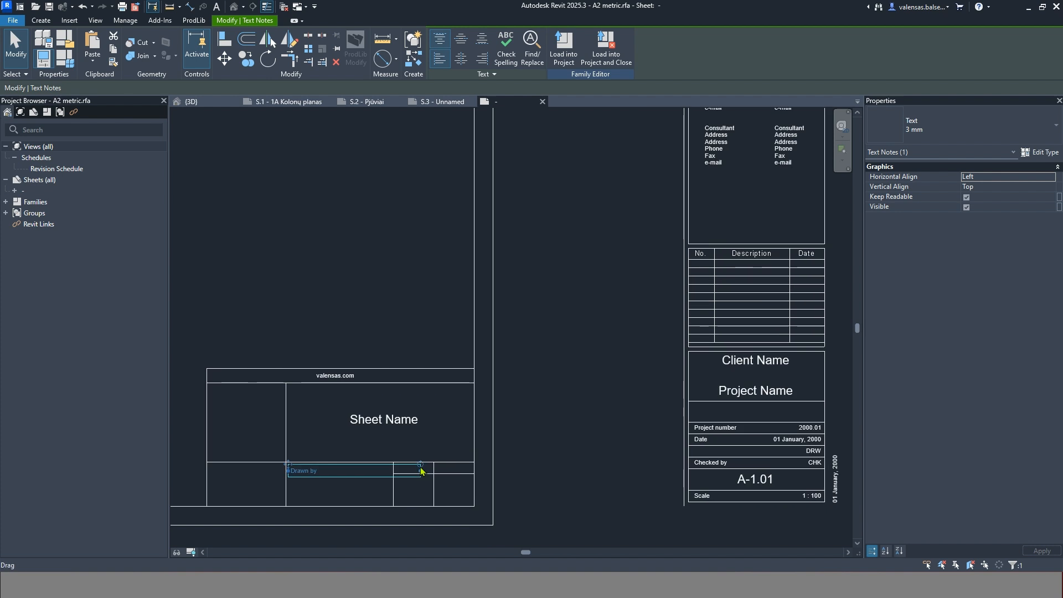
{"action": "left_click", "coordinate": [308, 475]}
{"action": "left_click", "coordinate": [355, 475]}
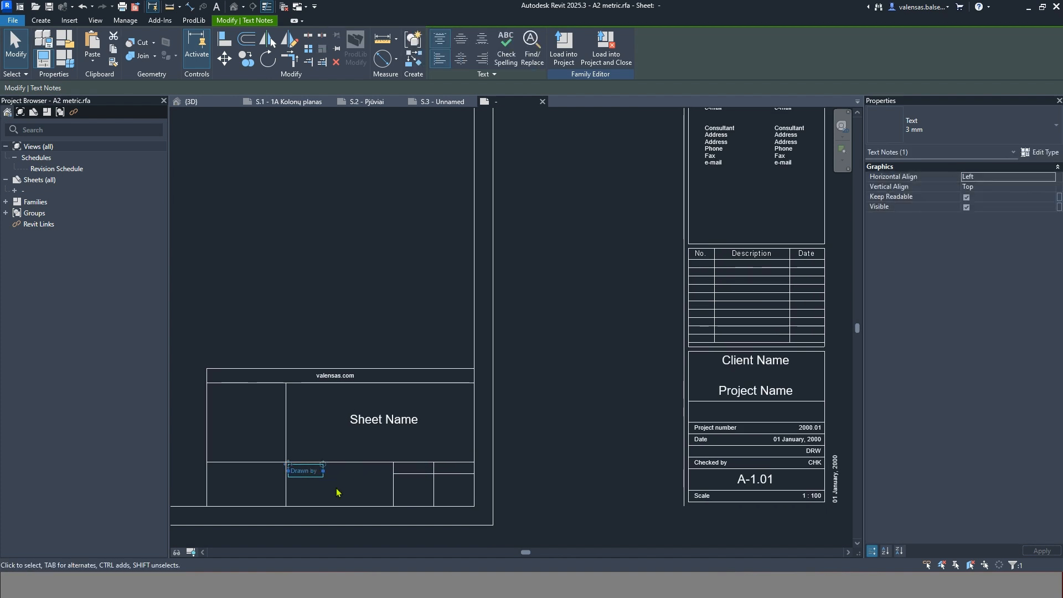
{"action": "left_click", "coordinate": [336, 488]}
Step: Move the DRW label to the right end of the "Drawn by" cell and narrow its frame to clear that text
{"action": "left_click_drag", "start_coordinate": [815, 454], "coordinate": [381, 474]}
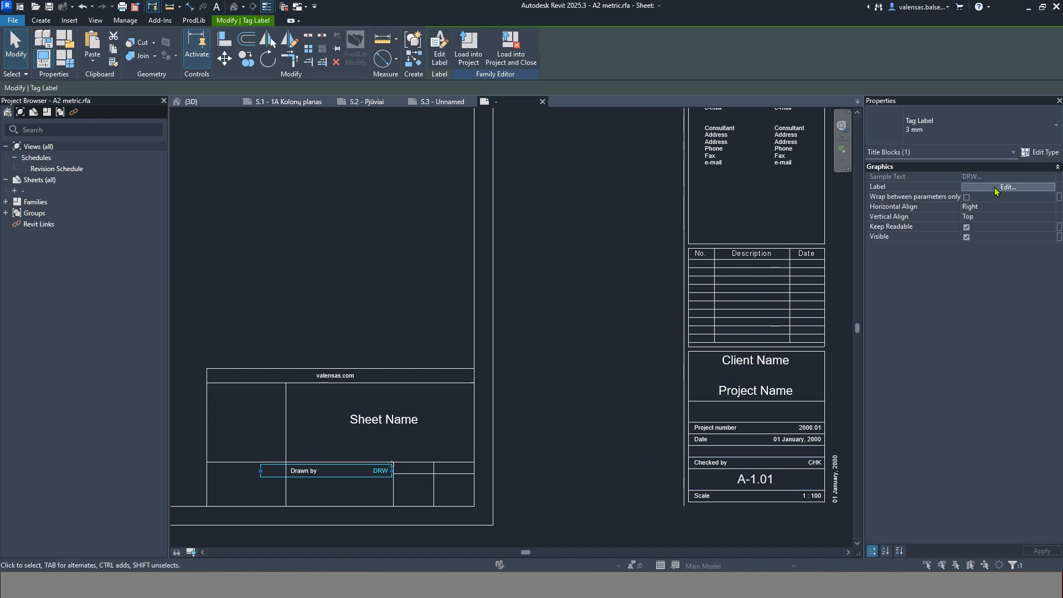
{"action": "left_click", "coordinate": [996, 189]}
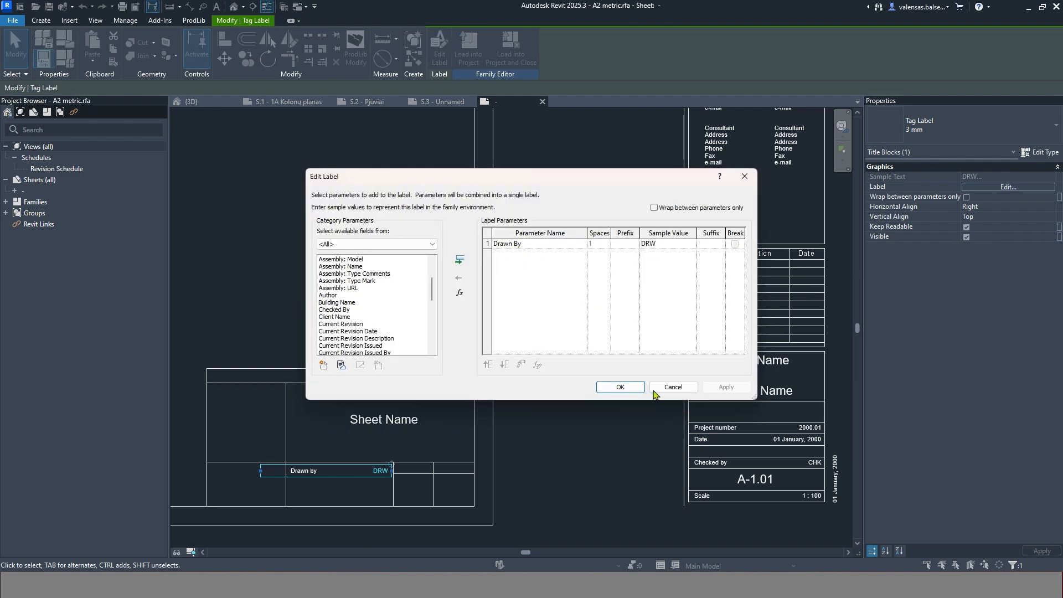
{"action": "left_click", "coordinate": [622, 387]}
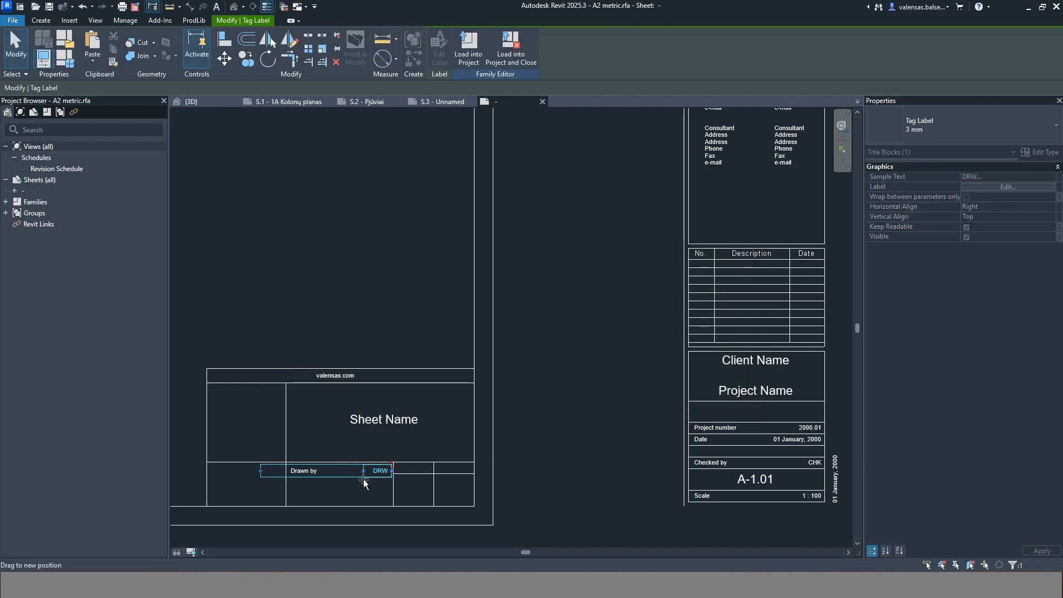
{"action": "key", "text": "Escape"}
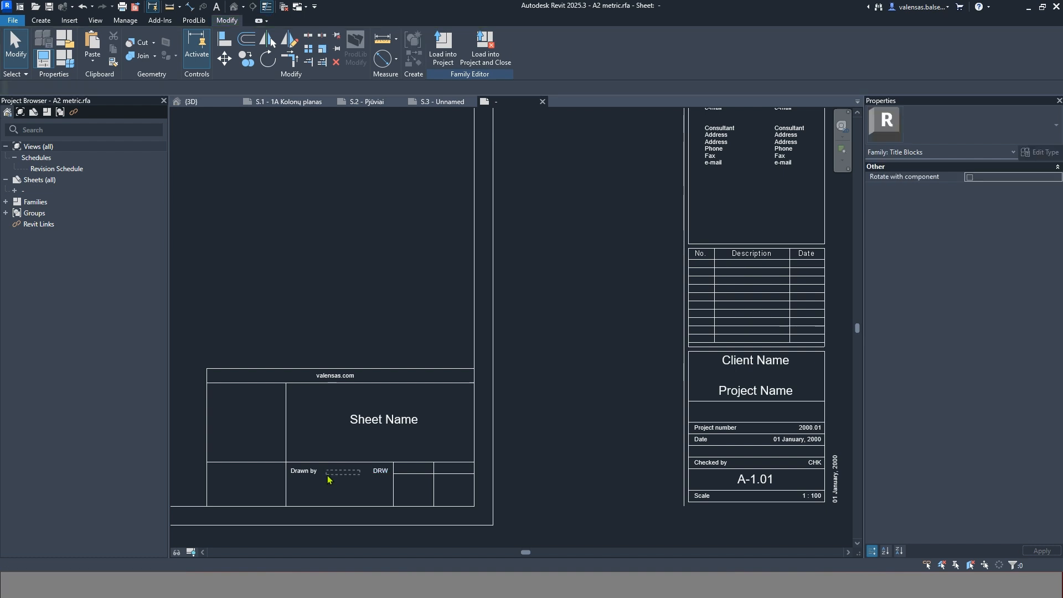
{"action": "left_click", "coordinate": [366, 472]}
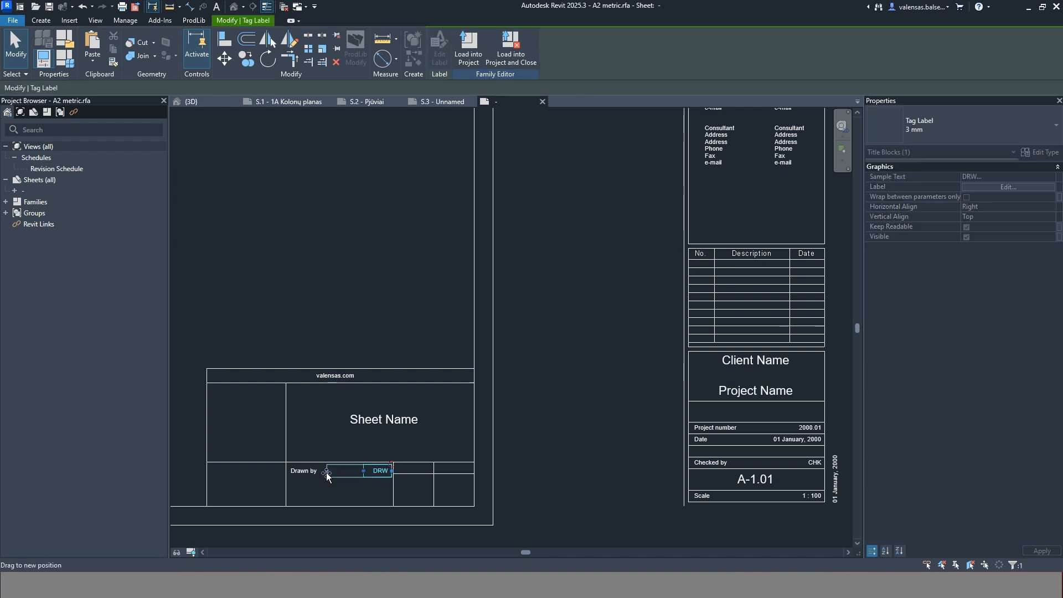
{"action": "key", "text": "Escape"}
Step: Replace the "Drawn by" text in the new box with "Braižė"
{"action": "scroll", "coordinate": [322, 496], "scroll_direction": "up", "scroll_amount": 2}
{"action": "left_click", "coordinate": [308, 458]}
{"action": "left_click", "coordinate": [310, 460]}
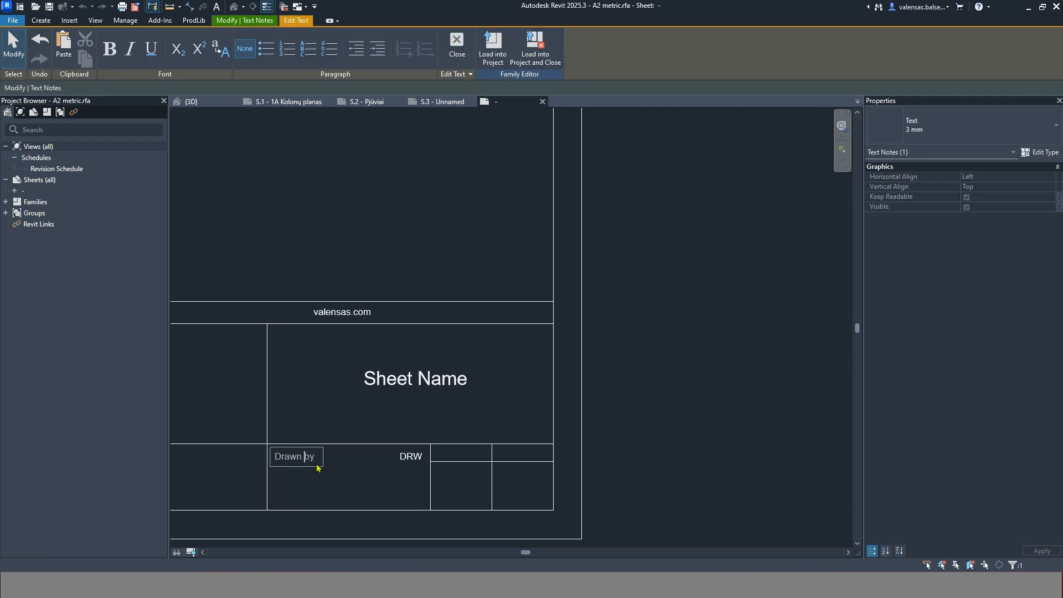
{"action": "key", "text": "ctrl"}
{"action": "key", "text": "ctrl+a"}
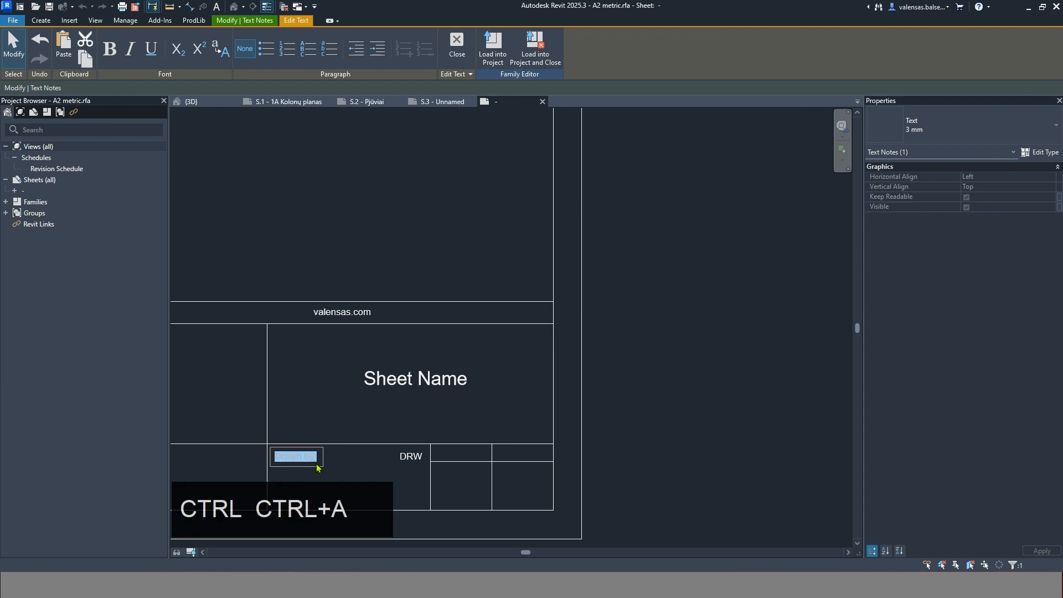
{"action": "type", "text": "Braižė"}
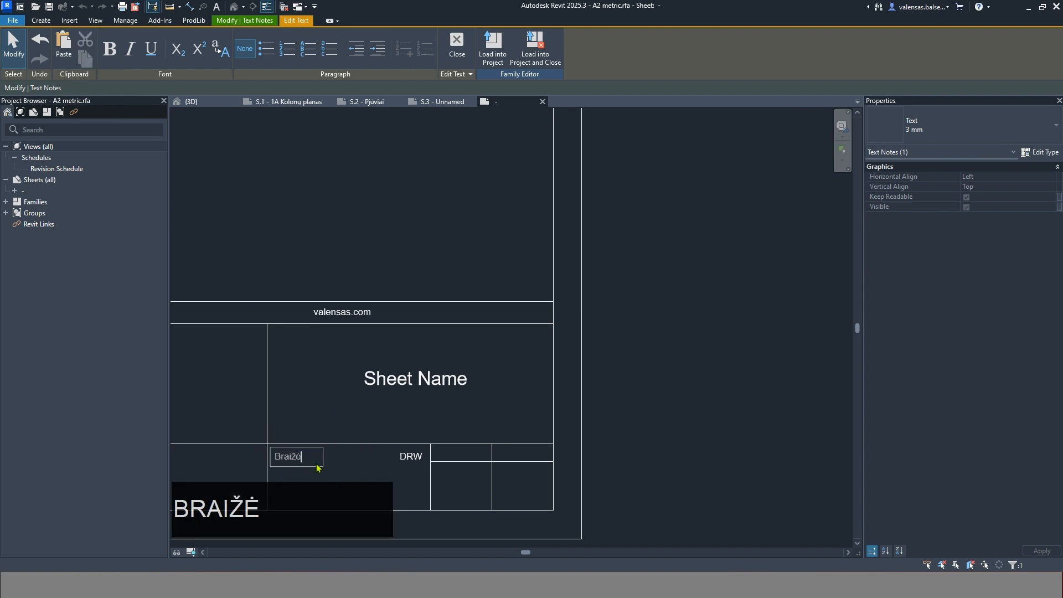
{"action": "left_click", "coordinate": [347, 430]}
{"action": "left_click", "coordinate": [537, 460]}
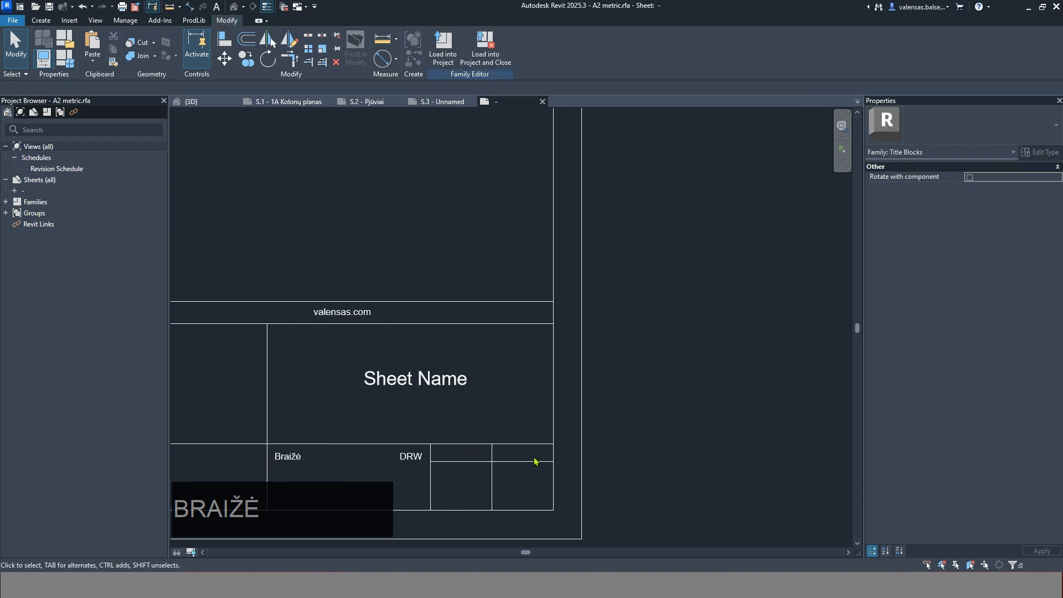
Step: Draw a horizontal line across the Sheet Name cell, about 27 mm below the header row
{"action": "scroll", "coordinate": [524, 520], "scroll_direction": "down", "scroll_amount": 2}
{"action": "scroll", "coordinate": [523, 516], "scroll_direction": "up", "scroll_amount": 1}
{"action": "scroll", "coordinate": [380, 406], "scroll_direction": "down", "scroll_amount": 3}
{"action": "scroll", "coordinate": [601, 495], "scroll_direction": "up", "scroll_amount": 1}
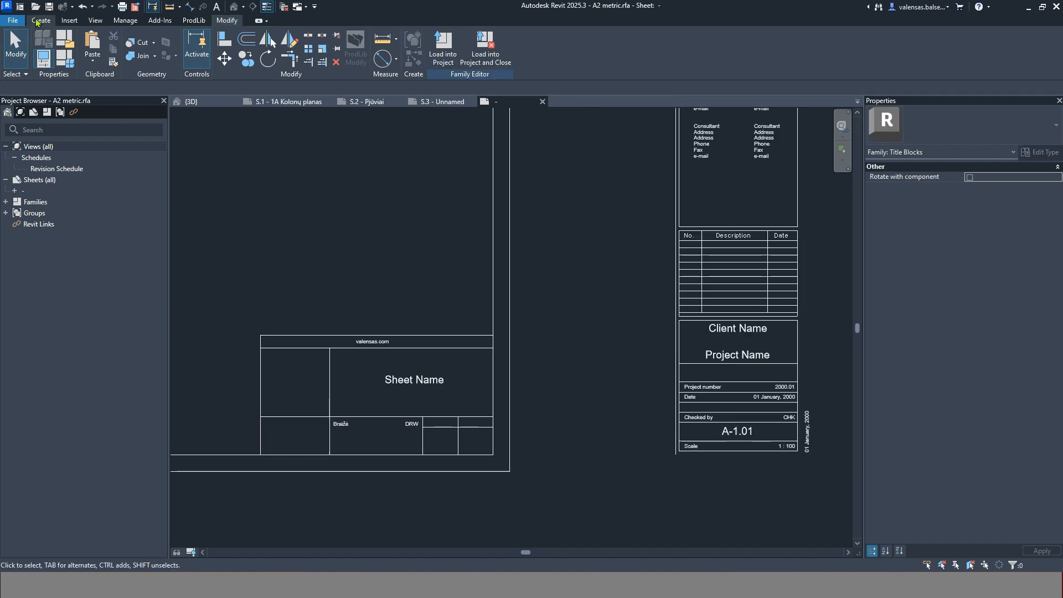
{"action": "left_click", "coordinate": [43, 23]}
{"action": "left_click", "coordinate": [90, 45]}
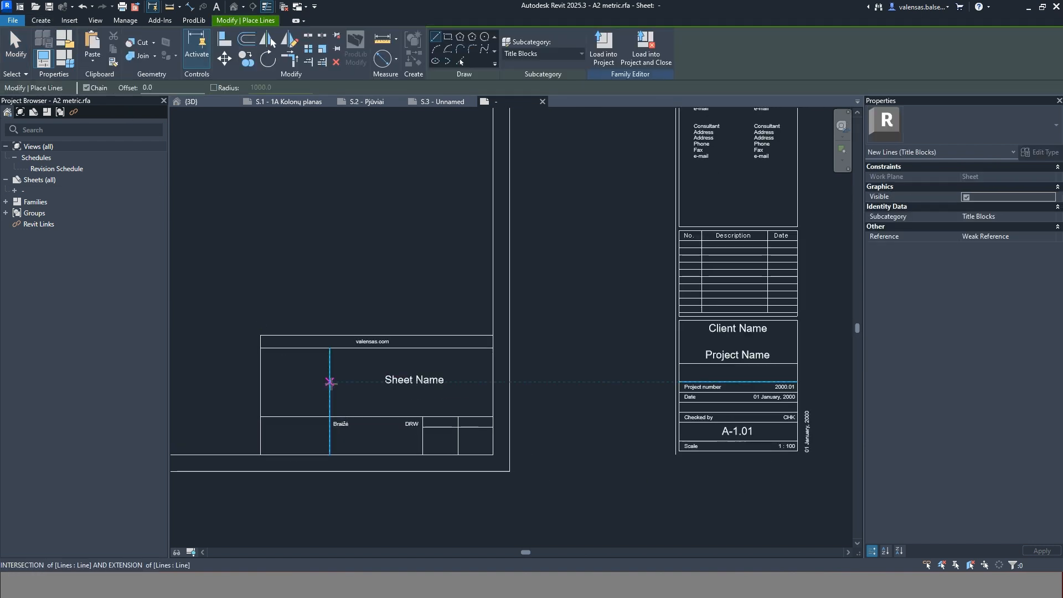
{"action": "left_click", "coordinate": [331, 382]}
{"action": "left_click", "coordinate": [493, 382]}
{"action": "key", "text": "Escape"}
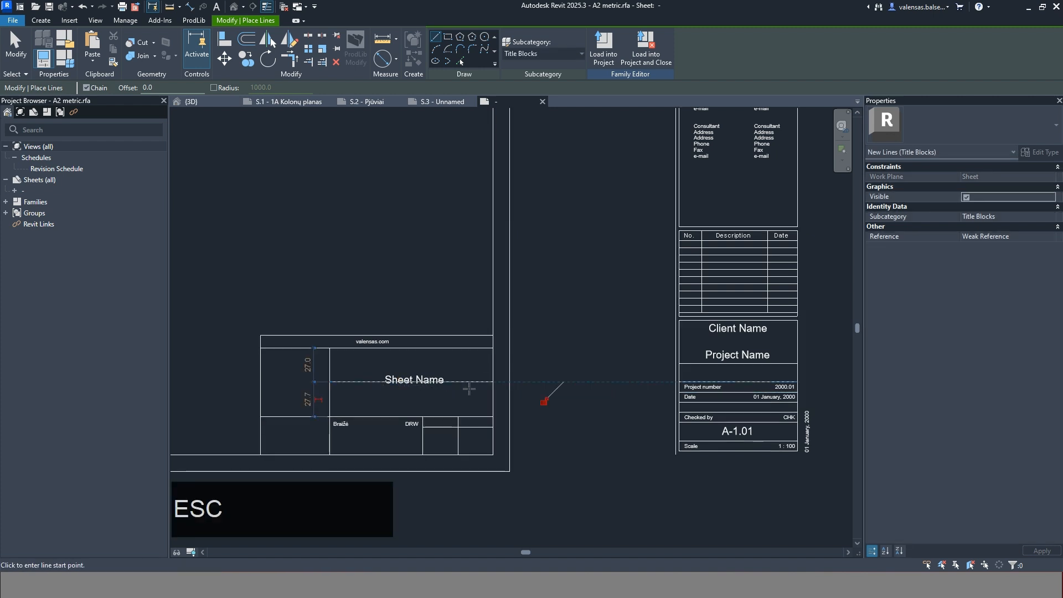
{"action": "key", "text": "Escape"}
Step: Centre the Sheet Name label above the new dividing line and move the A-1.01 sheet number label into the cell below
{"action": "left_click_drag", "start_coordinate": [420, 377], "coordinate": [412, 363]}
{"action": "left_click", "coordinate": [737, 431]}
{"action": "left_click_drag", "start_coordinate": [740, 432], "coordinate": [408, 402], "text": "ctrl"}
{"action": "key", "text": "Escape"}
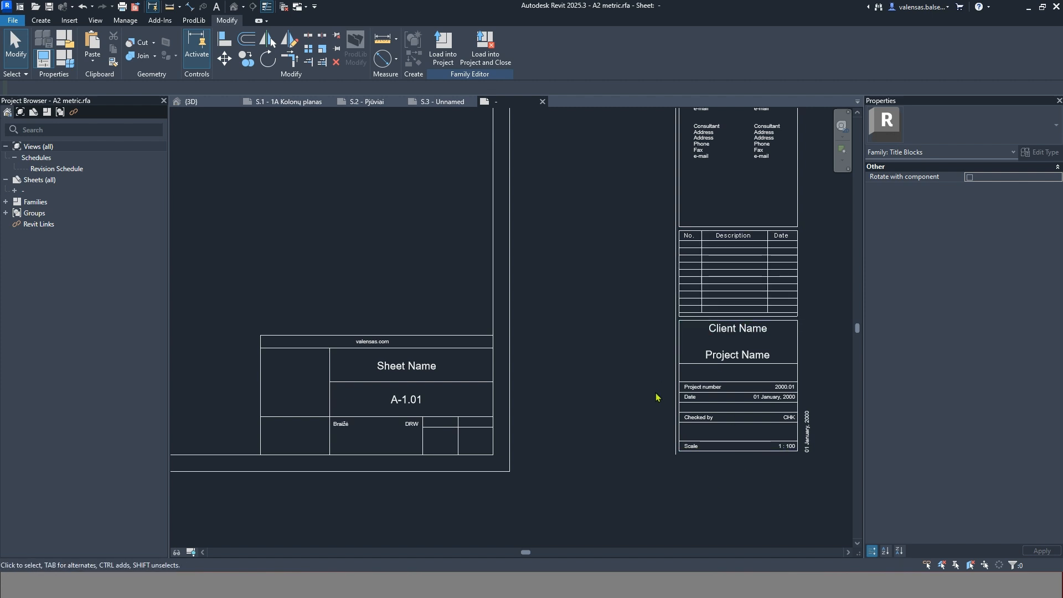
Step: Examine the revision schedule and the fields offered in its Revision Properties
{"action": "left_click", "coordinate": [751, 298]}
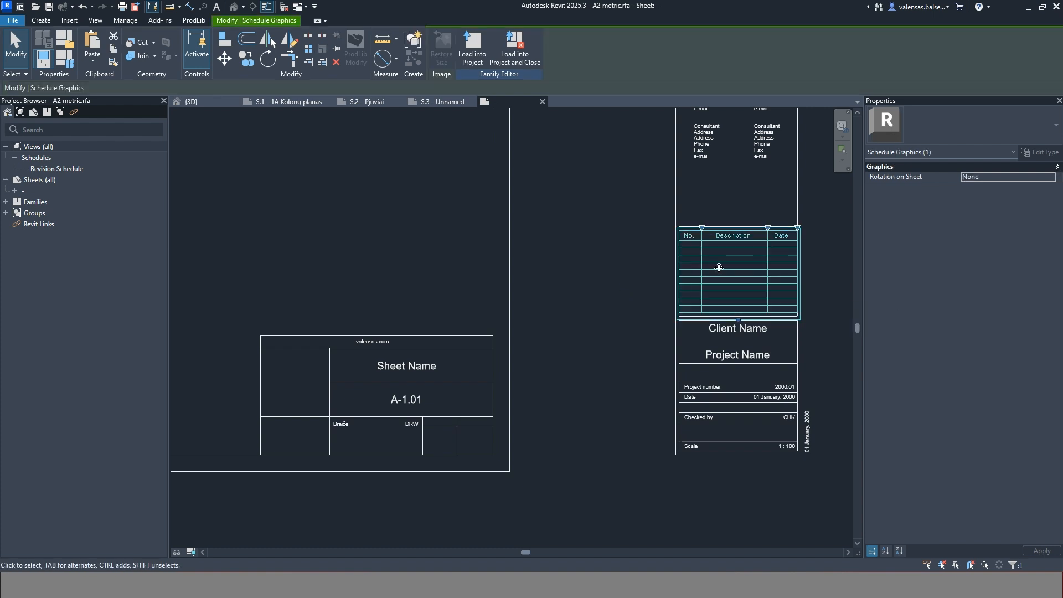
{"action": "left_click", "coordinate": [612, 280]}
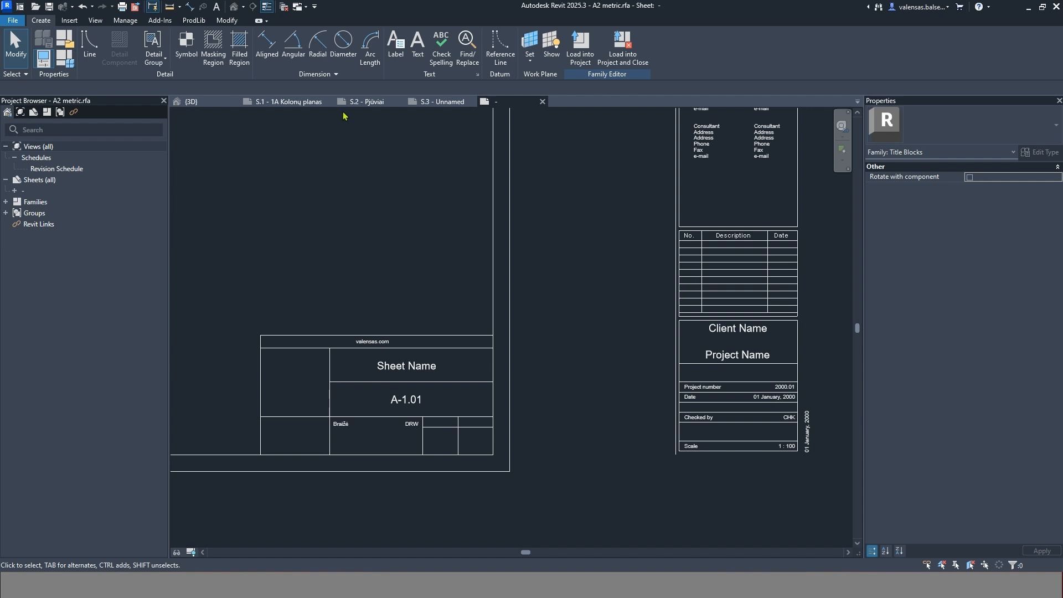
{"action": "left_click", "coordinate": [95, 20]}
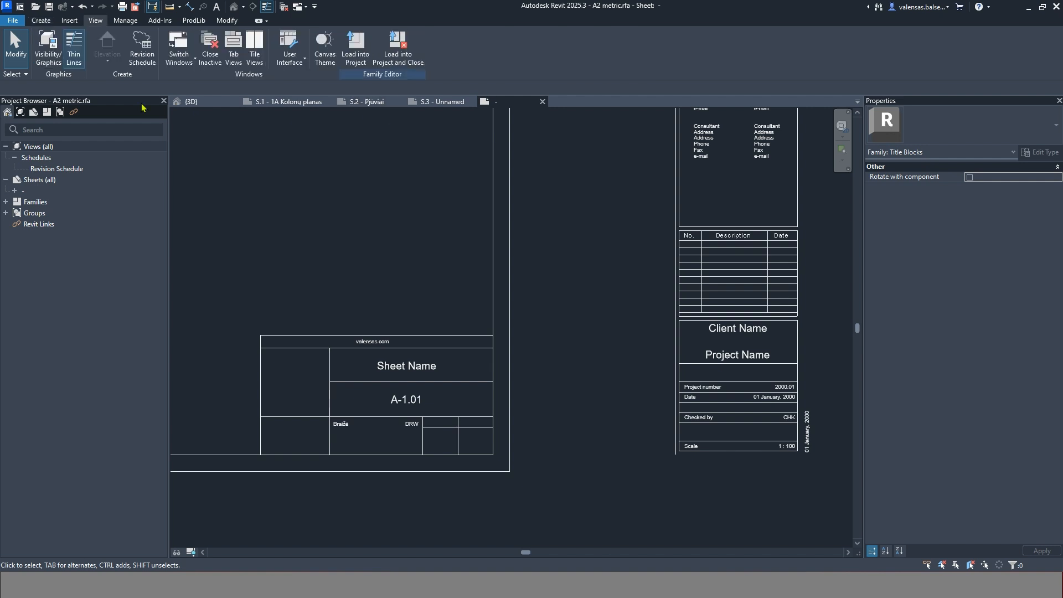
{"action": "left_click", "coordinate": [143, 63]}
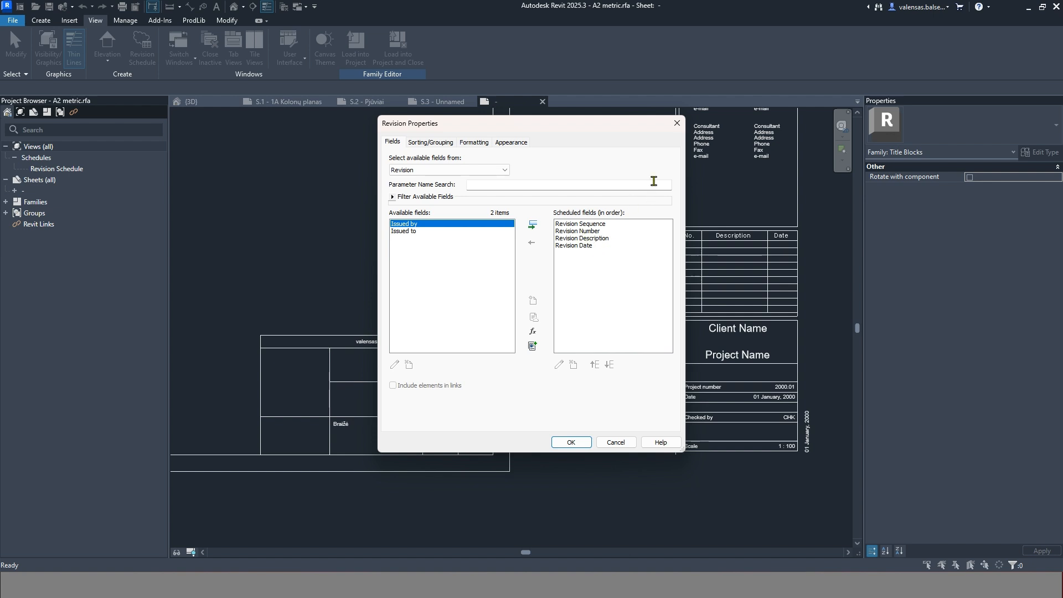
{"action": "left_click", "coordinate": [677, 123]}
Step: Move the revision schedule from the old strip to just above the new title box
{"action": "left_click_drag", "start_coordinate": [716, 285], "coordinate": [408, 304]}
{"action": "left_click", "coordinate": [542, 370]}
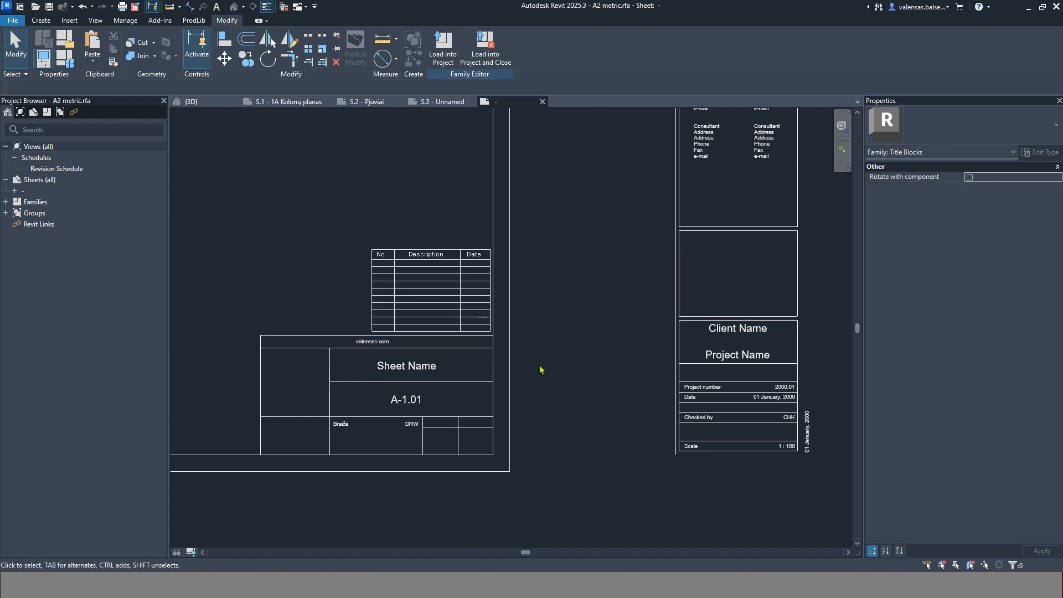
{"action": "key", "text": "m"}
{"action": "key", "text": "v"}
{"action": "key", "text": "Escape"}
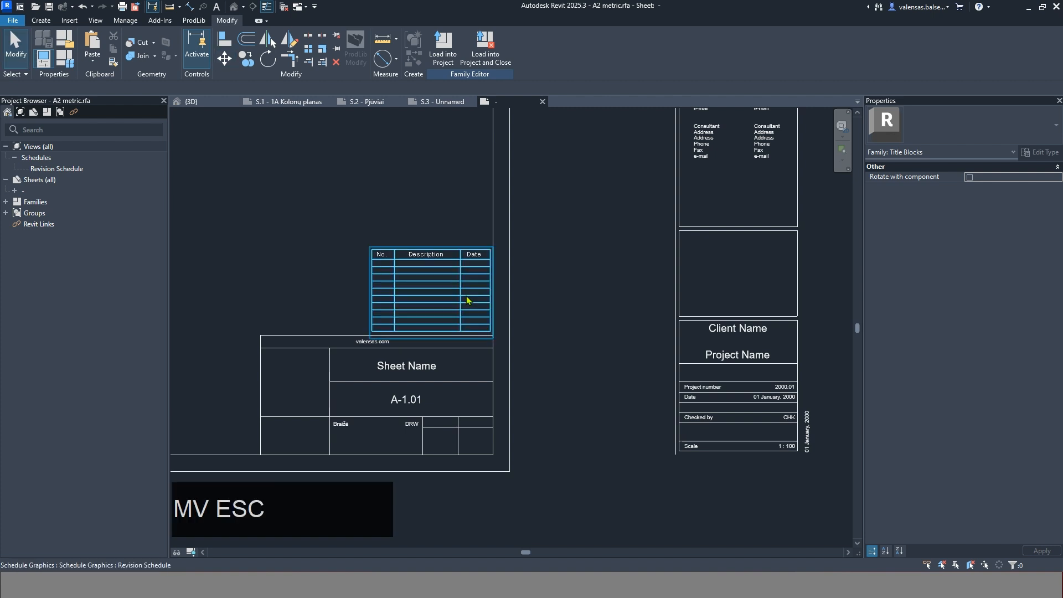
Step: Move the revision schedule by its table's lower-right corner so it sits flush on the title box and inner sheet border
{"action": "left_click", "coordinate": [467, 301]}
{"action": "key", "text": "m"}
{"action": "key", "text": "v"}
{"action": "scroll", "coordinate": [489, 347], "scroll_direction": "up", "scroll_amount": 3}
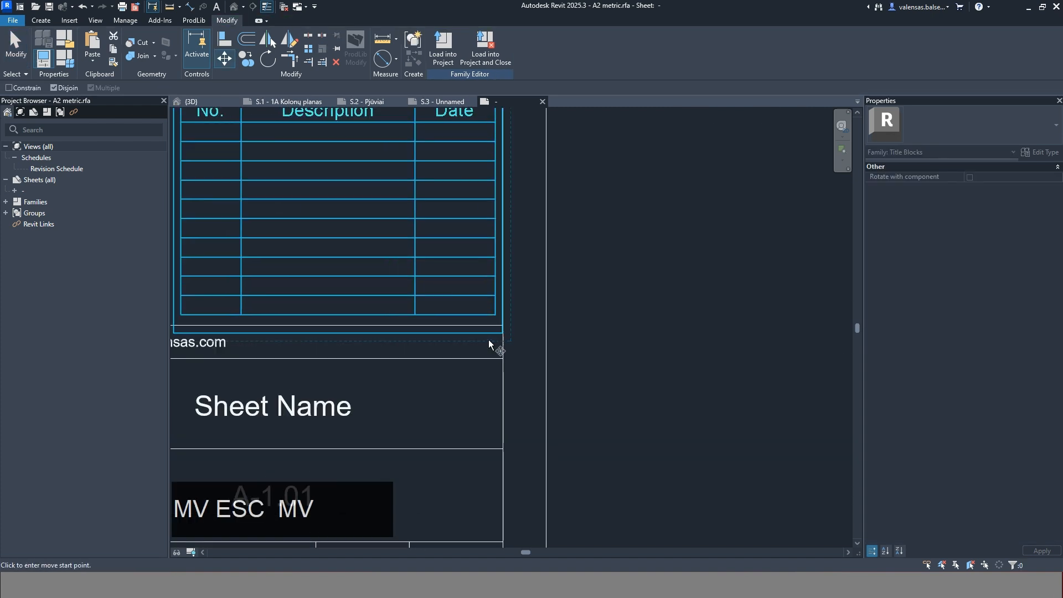
{"action": "scroll", "coordinate": [489, 346], "scroll_direction": "up", "scroll_amount": 2}
{"action": "left_click", "coordinate": [495, 324]}
{"action": "left_click", "coordinate": [505, 339]}
{"action": "left_click", "coordinate": [626, 382]}
Step: Close the A2 metric title block family without saving its changes
{"action": "scroll", "coordinate": [612, 356], "scroll_direction": "down", "scroll_amount": 3}
{"action": "scroll", "coordinate": [591, 372], "scroll_direction": "down", "scroll_amount": 2}
{"action": "scroll", "coordinate": [625, 357], "scroll_direction": "down", "scroll_amount": 1}
{"action": "scroll", "coordinate": [687, 377], "scroll_direction": "up", "scroll_amount": 2}
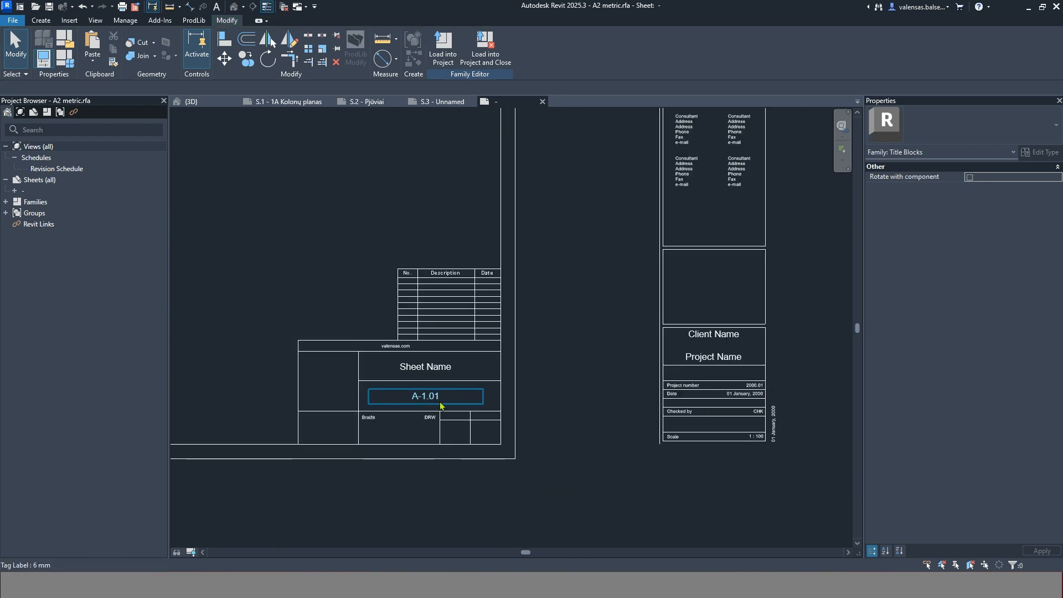
{"action": "scroll", "coordinate": [667, 416], "scroll_direction": "down", "scroll_amount": 3}
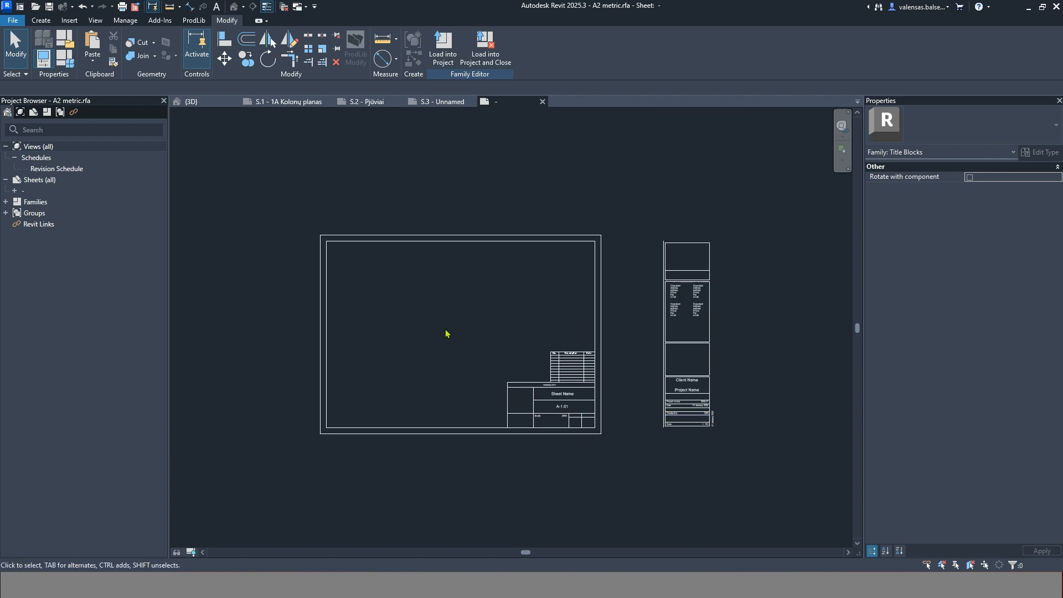
{"action": "scroll", "coordinate": [454, 338], "scroll_direction": "up", "scroll_amount": 2}
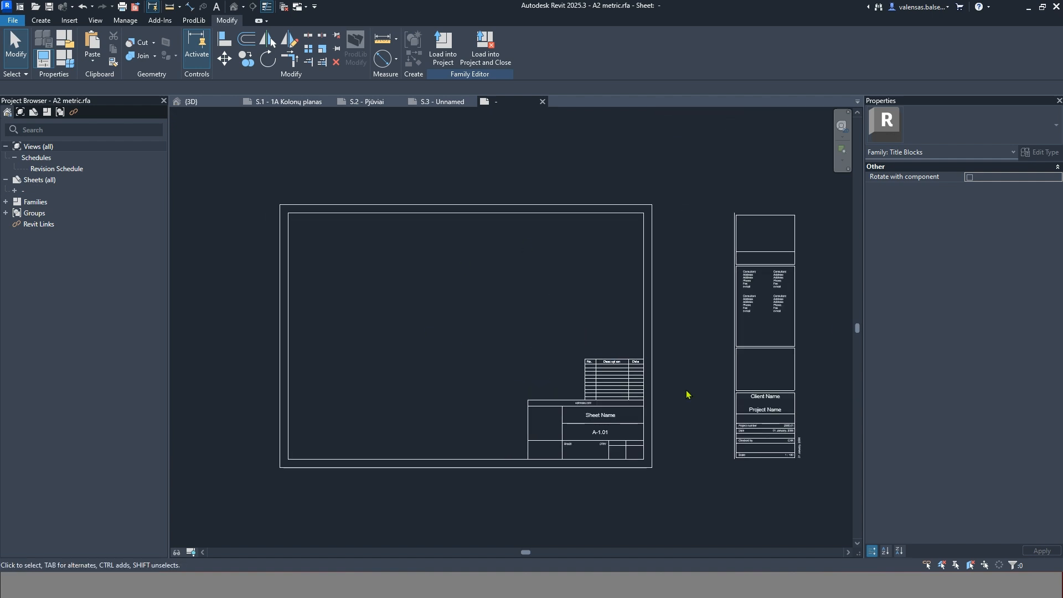
{"action": "scroll", "coordinate": [789, 408], "scroll_direction": "up", "scroll_amount": 1}
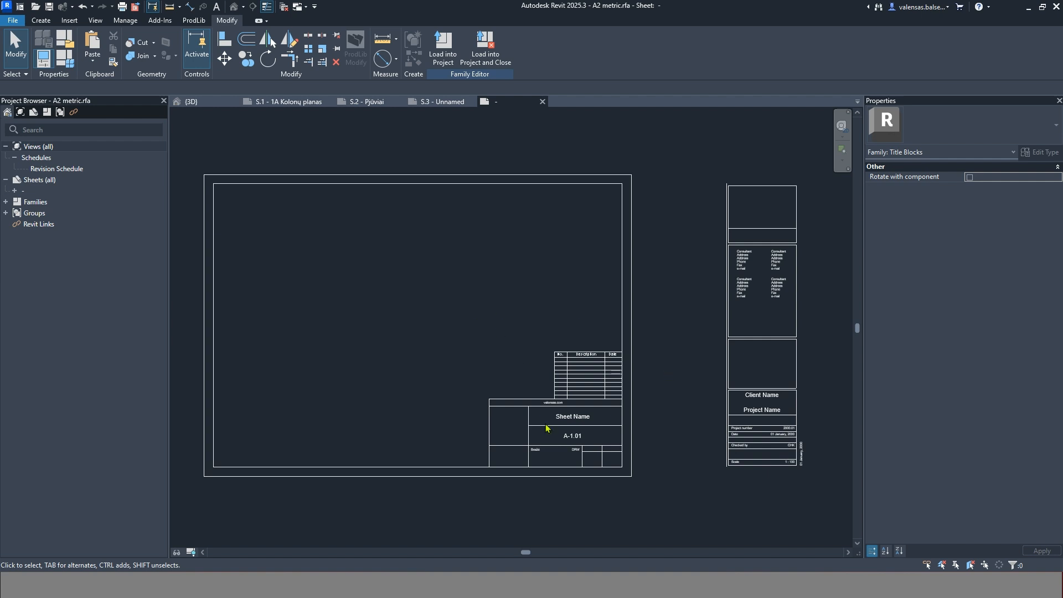
{"action": "left_click", "coordinate": [543, 101]}
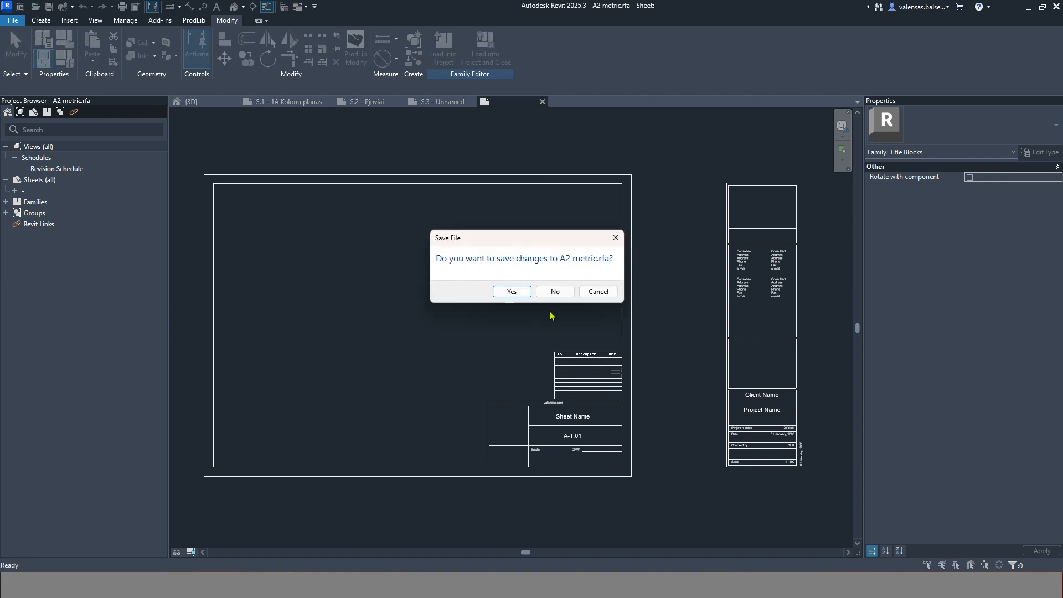
{"action": "left_click", "coordinate": [556, 292]}
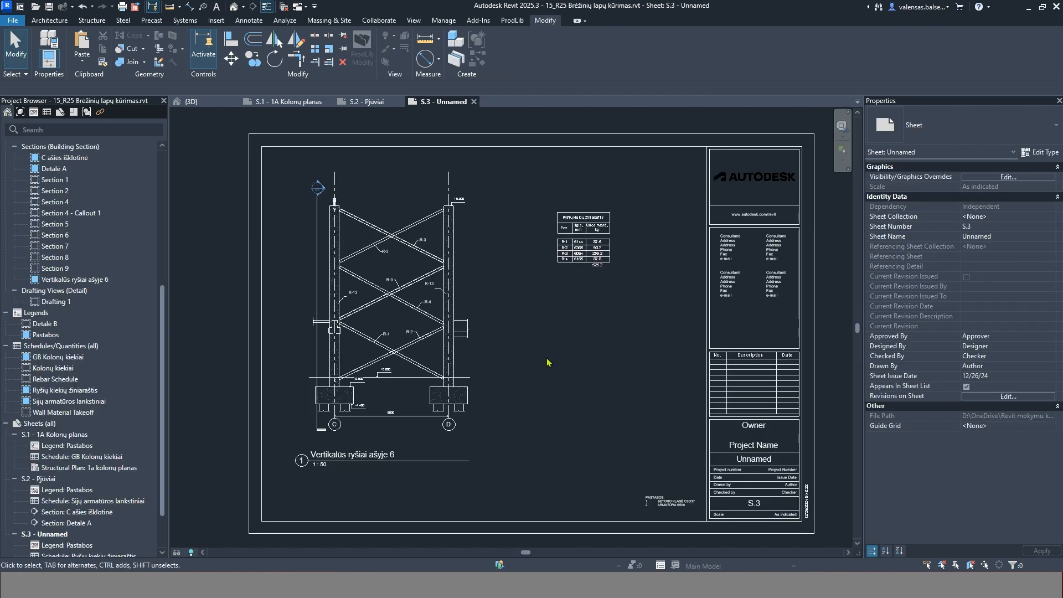
Step: Open the Project Information and arrange its enlarged dialog beside sheet S.3's title block so all parameters show
{"action": "scroll", "coordinate": [826, 536], "scroll_direction": "up", "scroll_amount": 4}
{"action": "middle_click_drag", "start_coordinate": [799, 523], "coordinate": [675, 456]}
{"action": "scroll", "coordinate": [705, 377], "scroll_direction": "down", "scroll_amount": 3}
{"action": "scroll", "coordinate": [705, 377], "scroll_direction": "up", "scroll_amount": 2}
{"action": "middle_click_drag", "start_coordinate": [732, 370], "coordinate": [725, 405]}
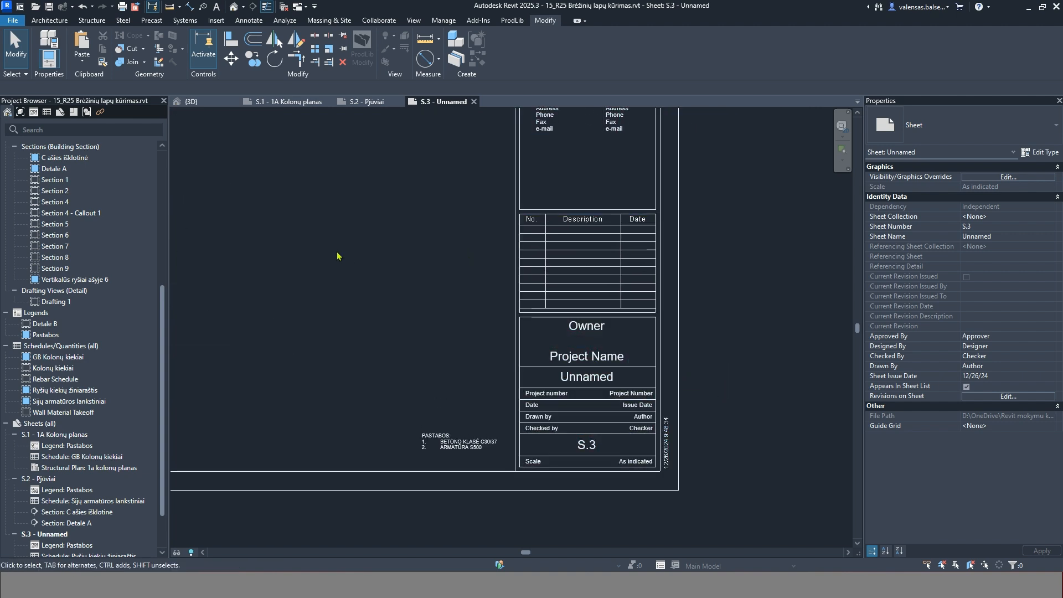
{"action": "left_click", "coordinate": [414, 20]}
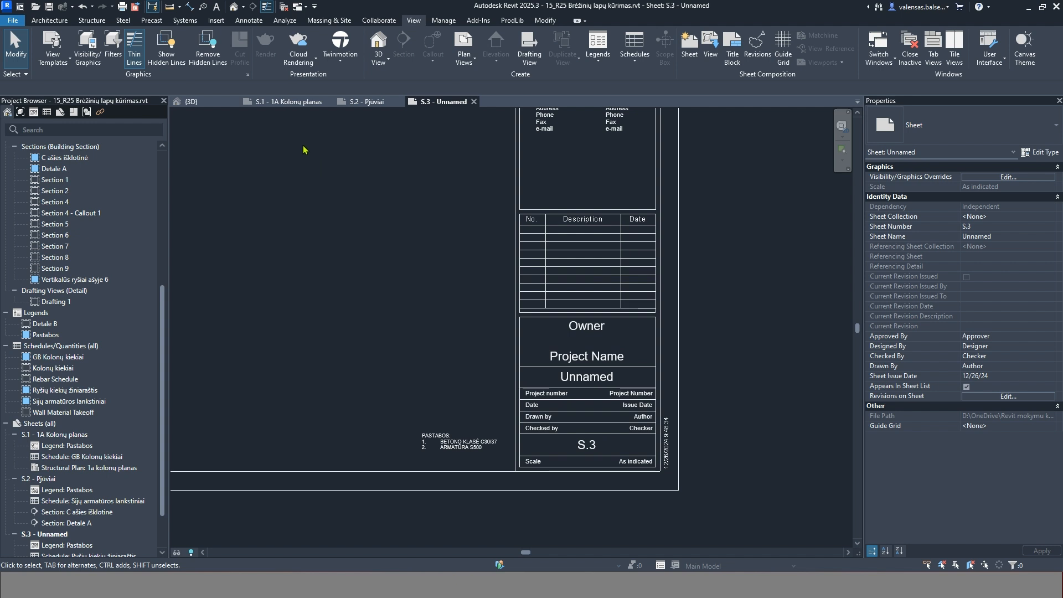
{"action": "left_click", "coordinate": [446, 21]}
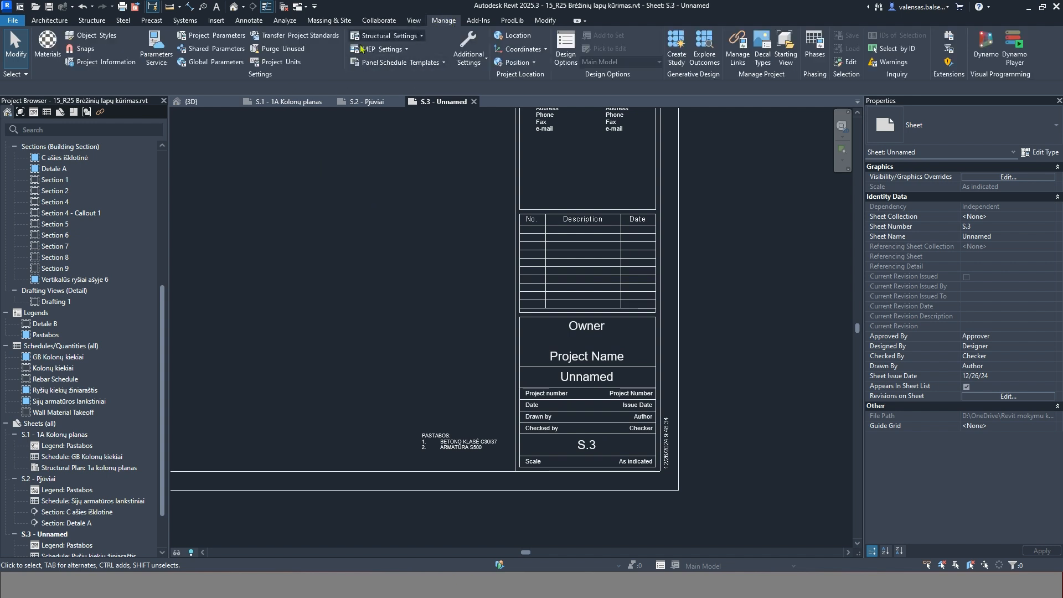
{"action": "left_click", "coordinate": [98, 65]}
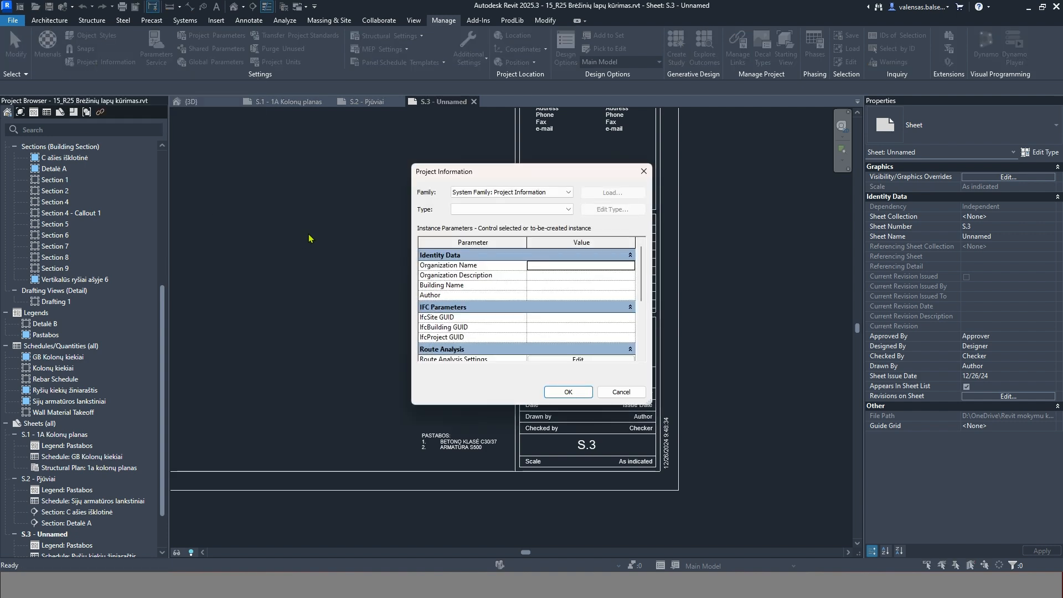
{"action": "left_click_drag", "start_coordinate": [570, 175], "coordinate": [386, 141]}
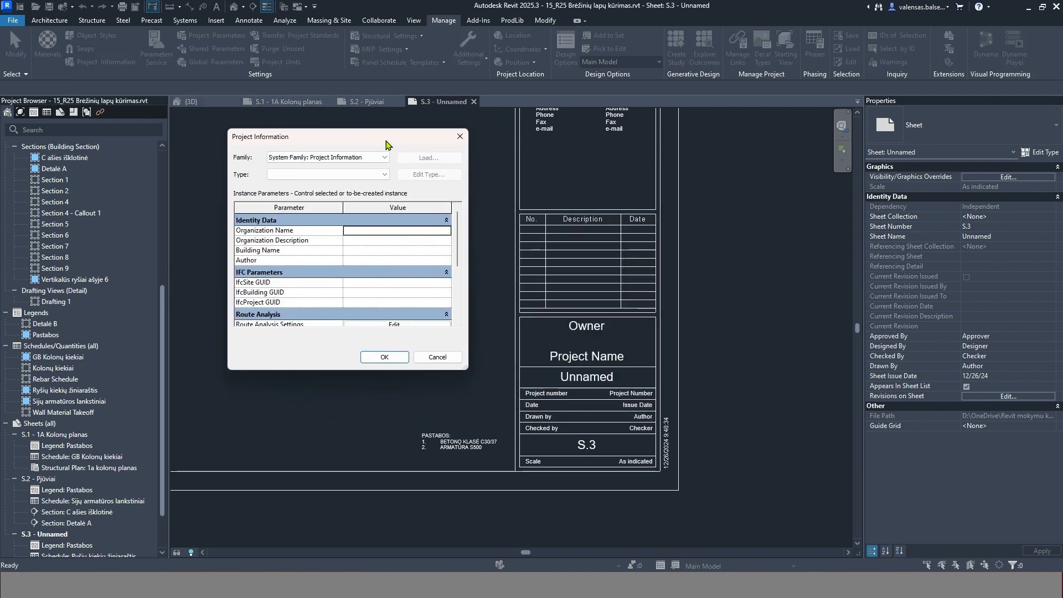
{"action": "left_click_drag", "start_coordinate": [342, 370], "coordinate": [339, 492]}
{"action": "left_click_drag", "start_coordinate": [363, 138], "coordinate": [303, 133]}
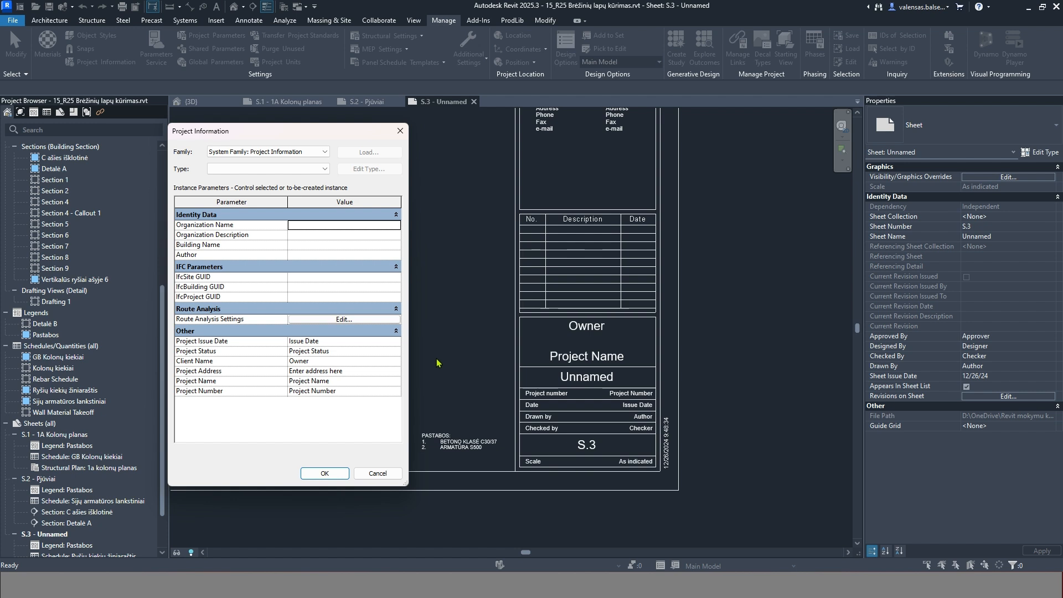
Step: Set the project's Building Name to "Revit mokomasis modelis"
{"action": "left_click", "coordinate": [341, 245]}
{"action": "type", "text": "Revit m"}
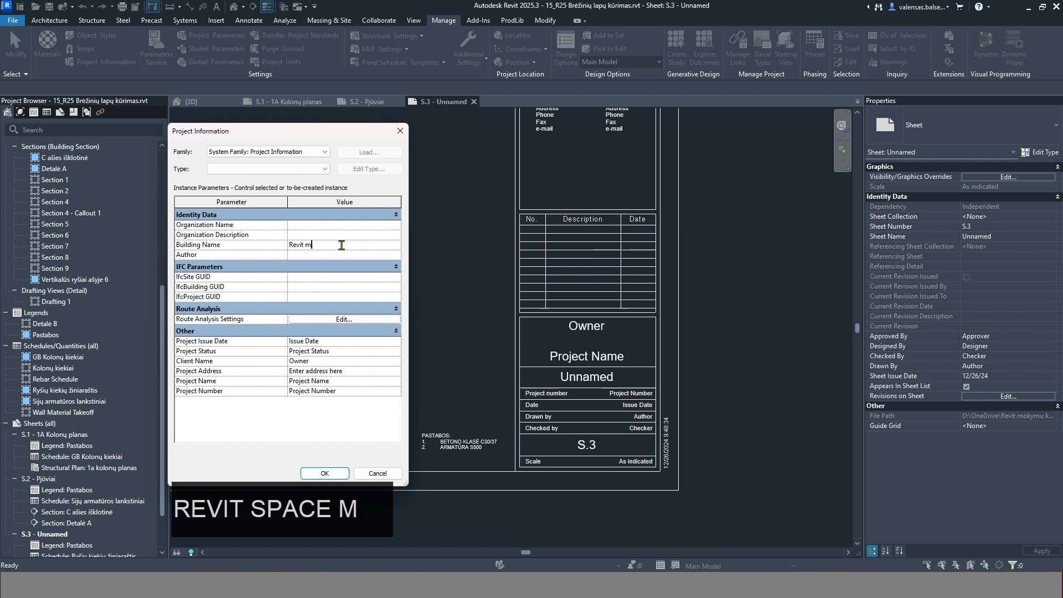
{"action": "type", "text": "okomasis mo"}
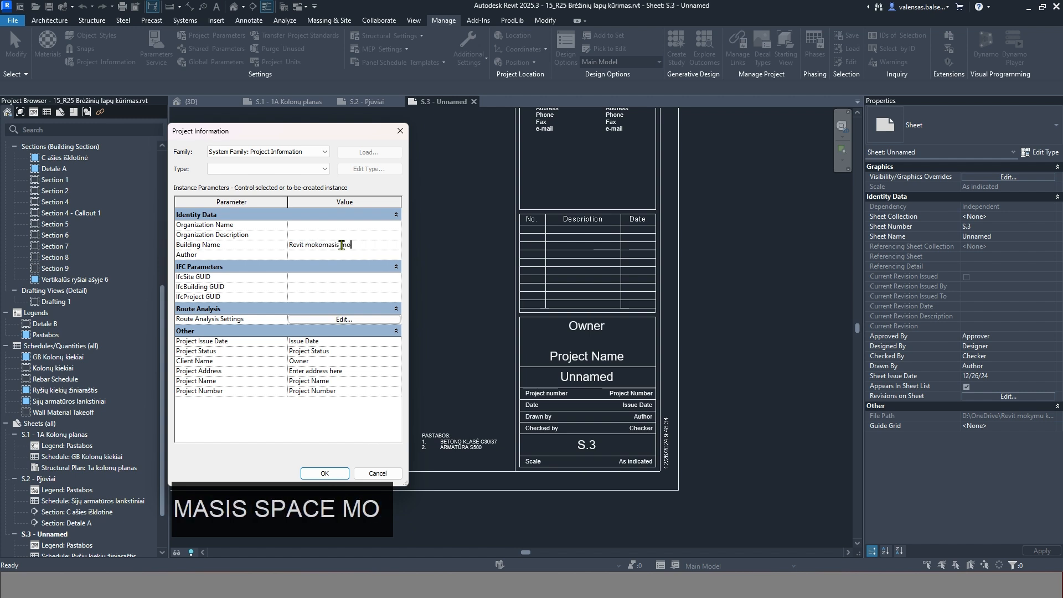
{"action": "type", "text": "delis"}
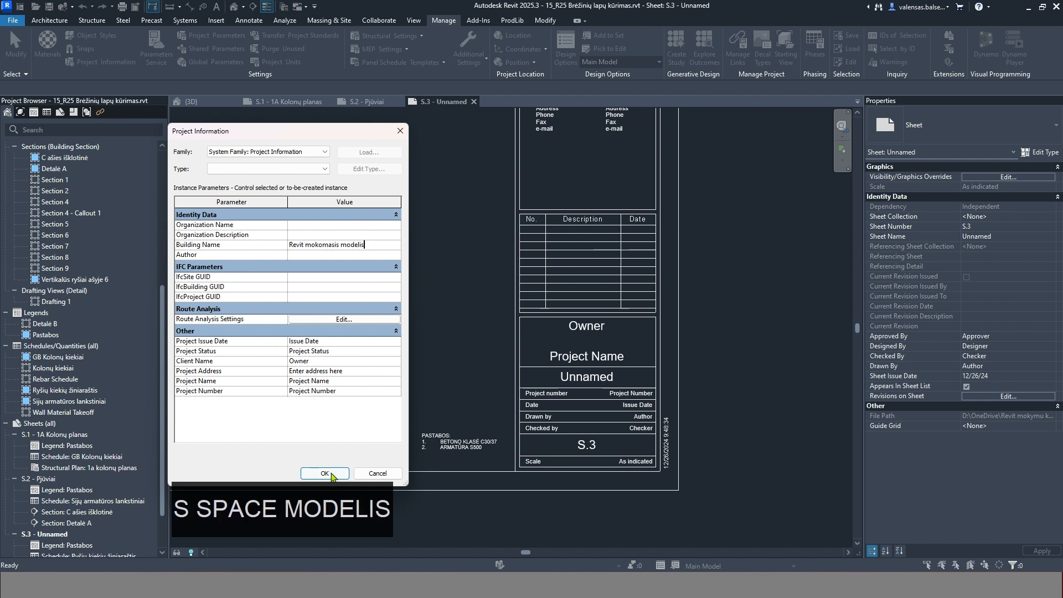
Step: Set the Client Name in the project information to "Konstruktoriai"
{"action": "left_click", "coordinate": [348, 361]}
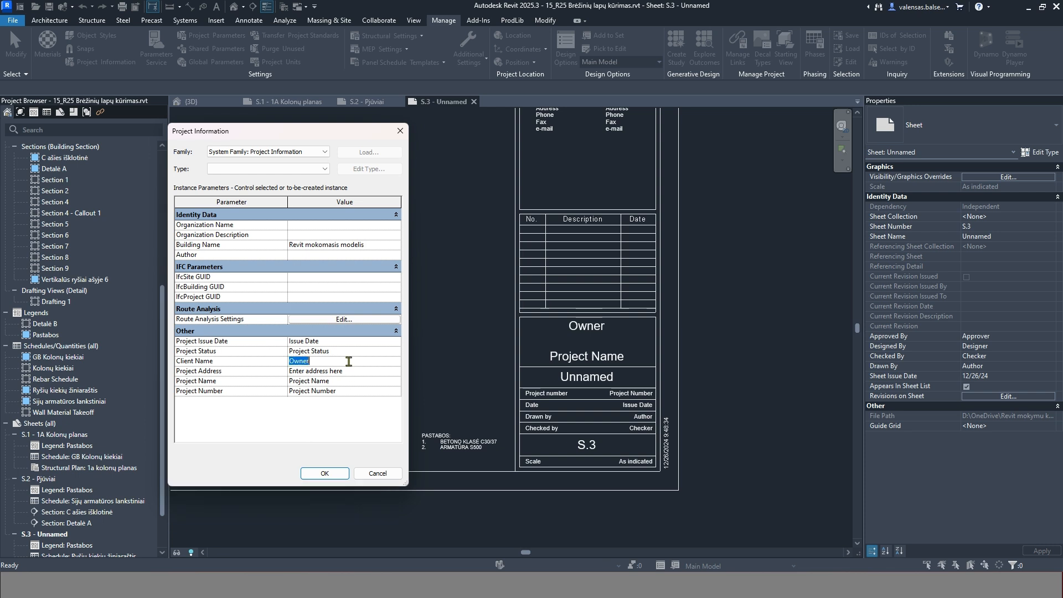
{"action": "type", "text": "Konstruk"}
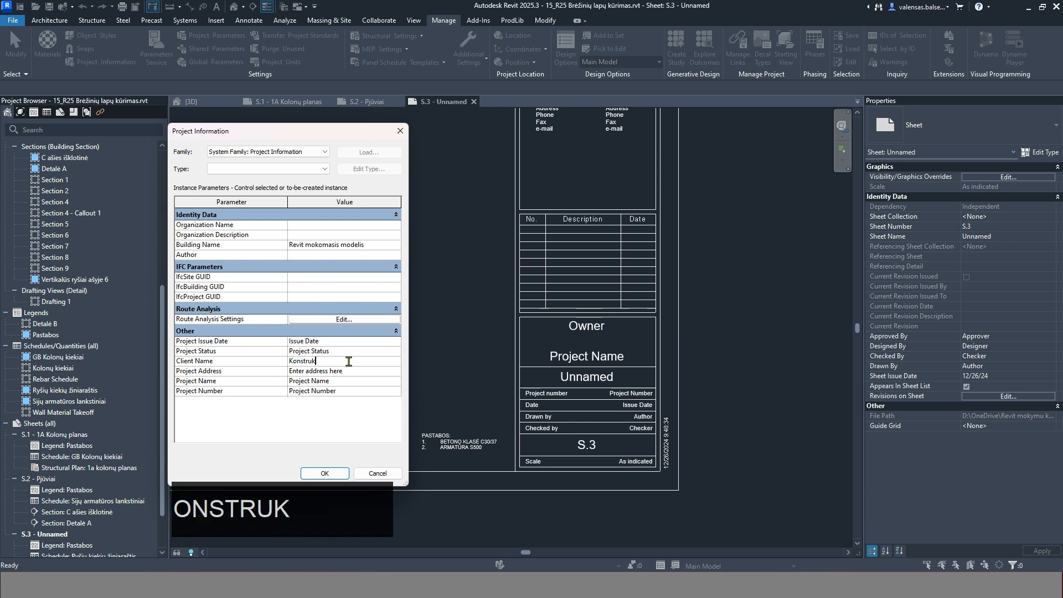
{"action": "type", "text": "toriia"}
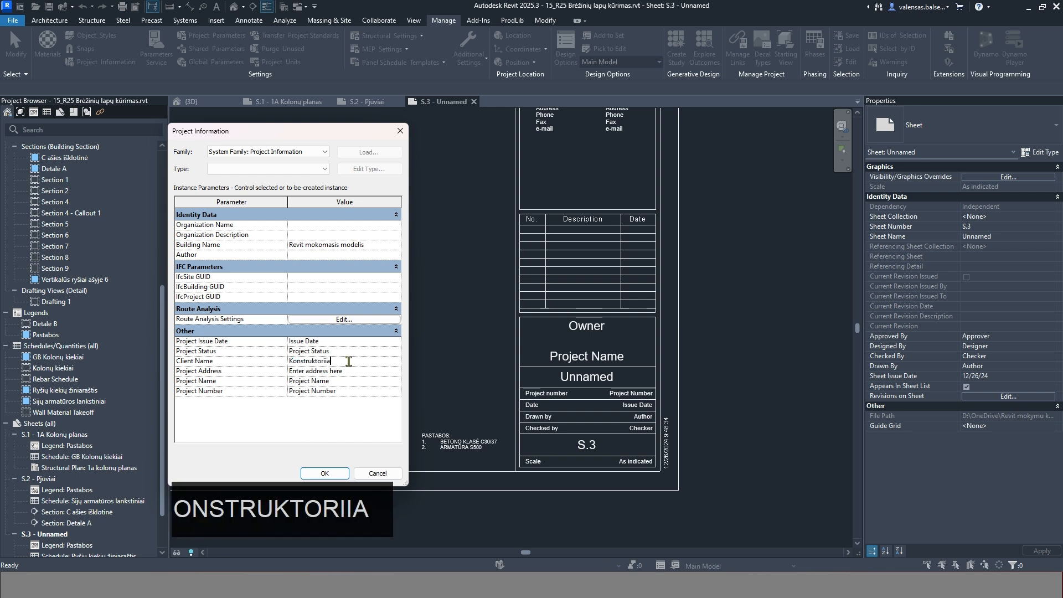
{"action": "key", "text": "BackSpace"}
{"action": "key", "text": "BackSpace"}
{"action": "type", "text": "a"}
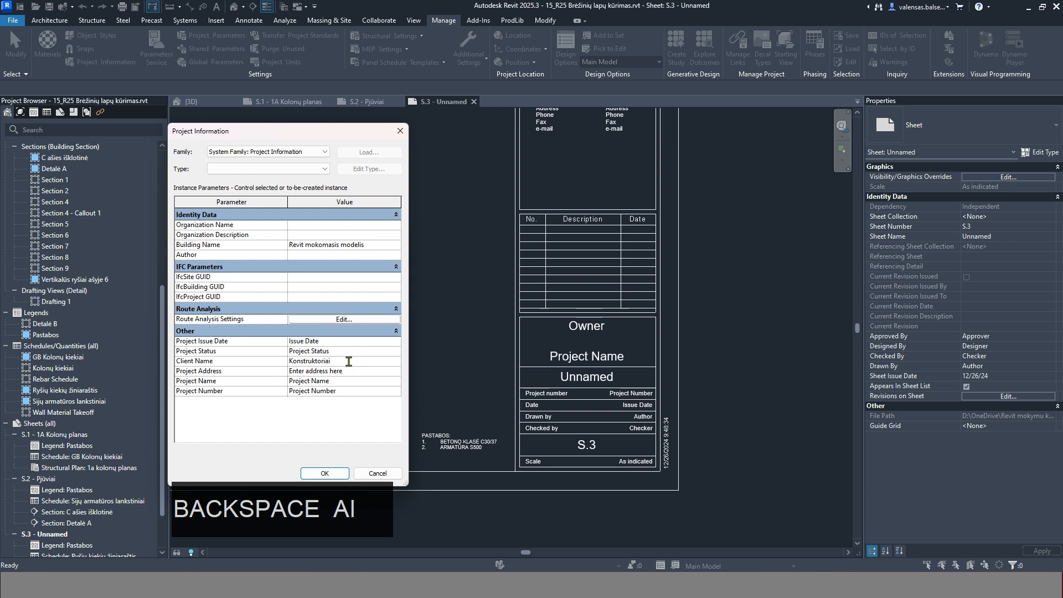
Step: Replace the placeholder Project Address text with the project's location and accept it
{"action": "left_click", "coordinate": [370, 371]}
{"action": "left_click", "coordinate": [397, 371]}
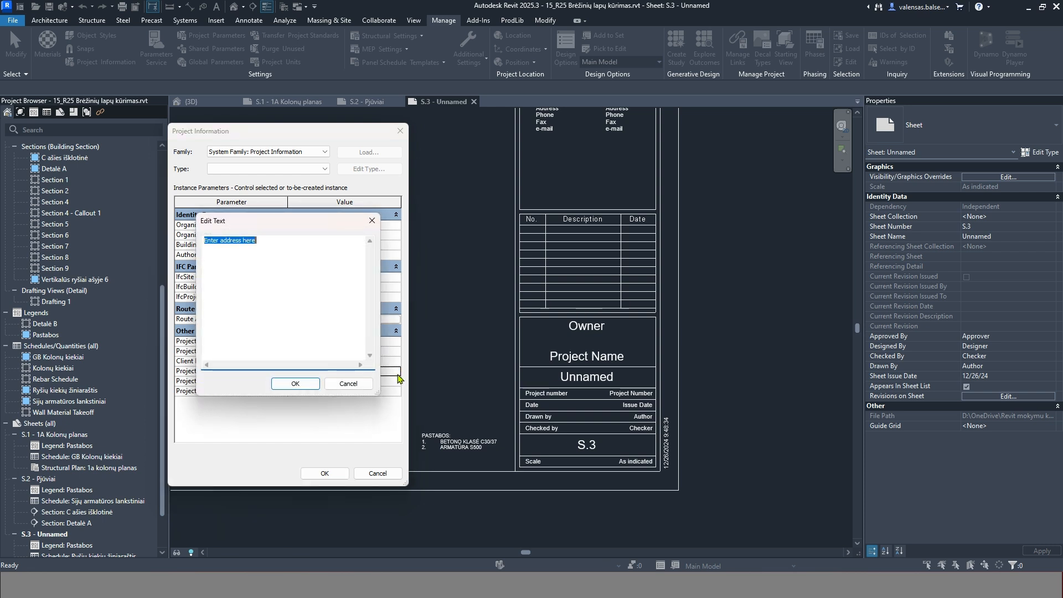
{"action": "type", "text": "Lietuva"}
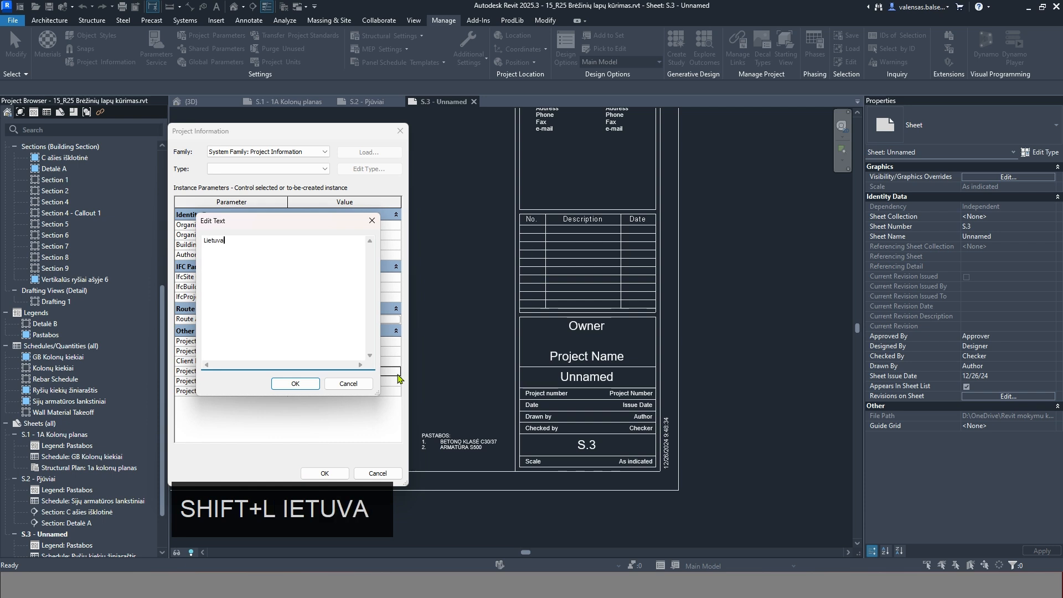
{"action": "type", "text": ", Beduonės k."}
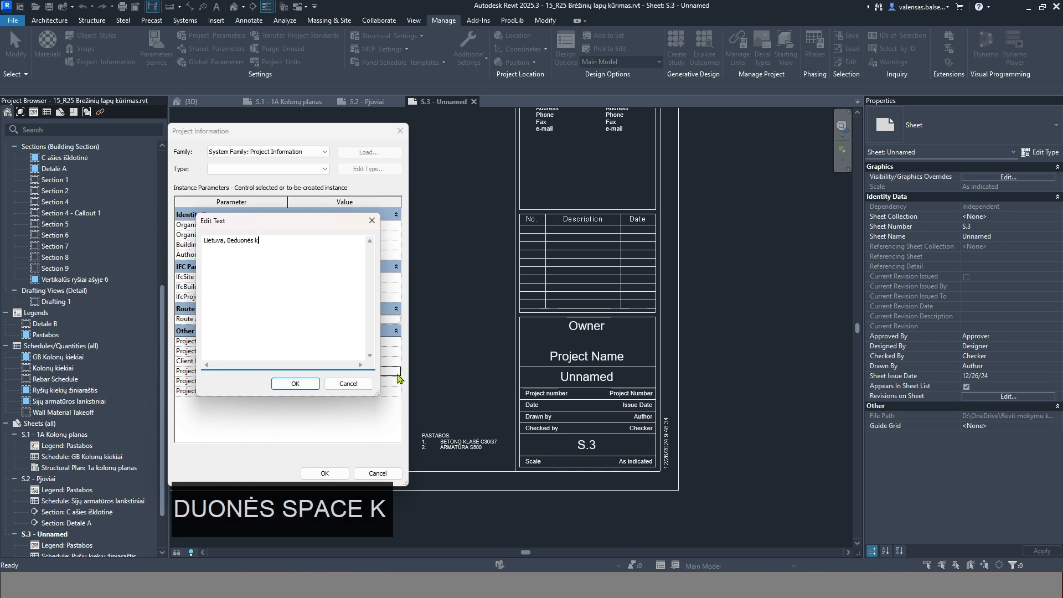
{"action": "key", "text": "Return"}
{"action": "left_click", "coordinate": [301, 387]}
Step: Set the Project Name to "Mokomieji video" and the Project Number to 122006
{"action": "left_click", "coordinate": [357, 382]}
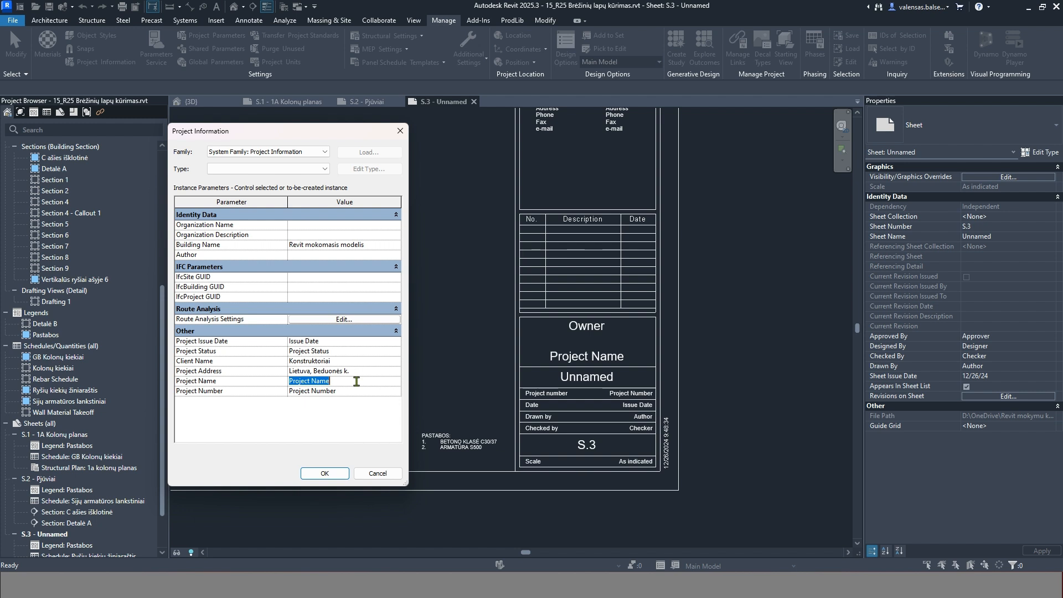
{"action": "type", "text": "Moko"}
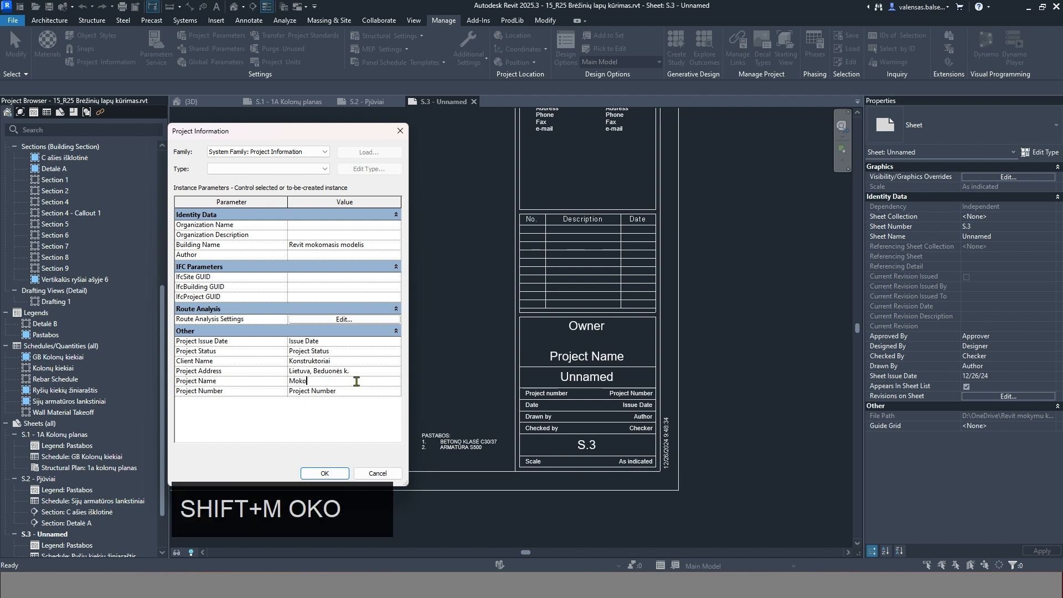
{"action": "type", "text": "mieji video"}
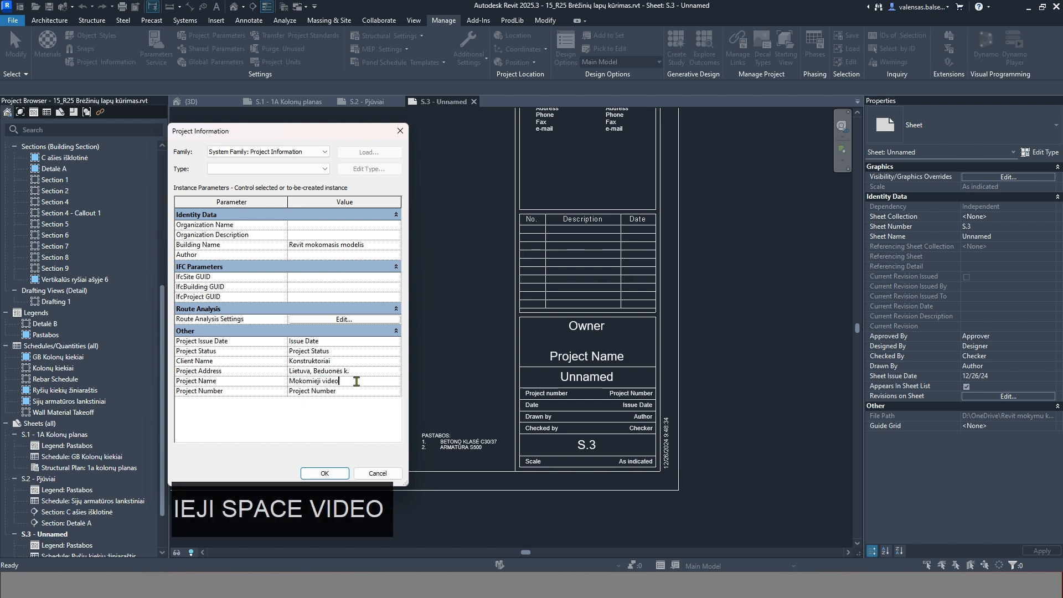
{"action": "left_click", "coordinate": [350, 393]}
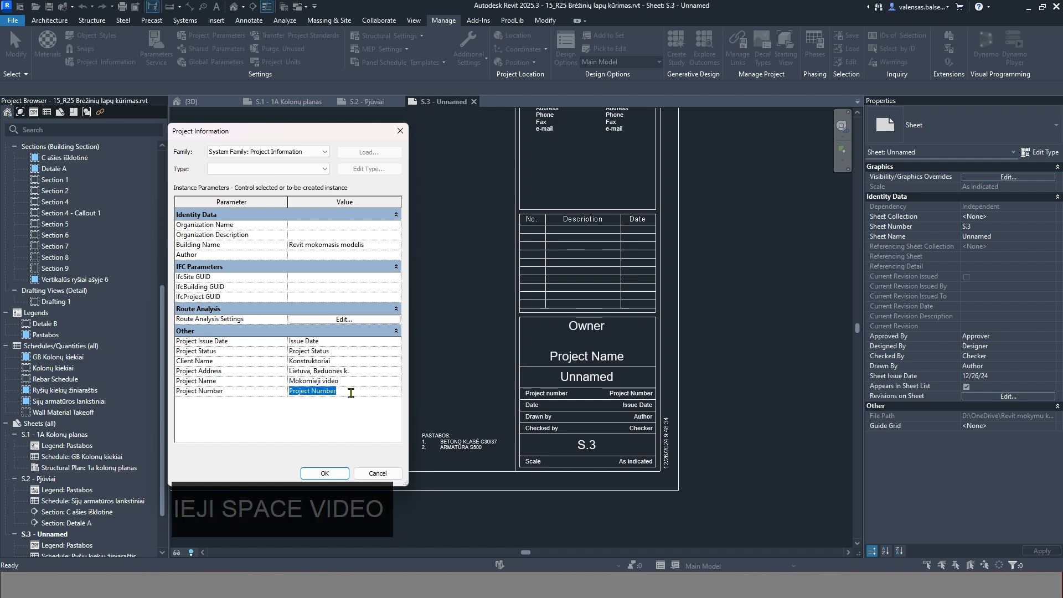
{"action": "key", "text": "shift"}
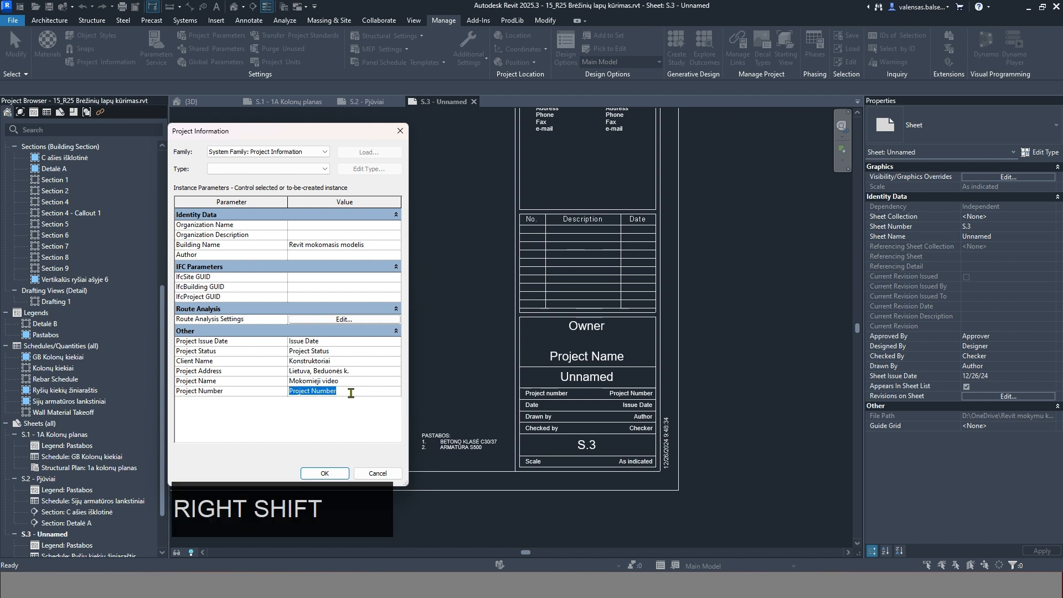
{"action": "type", "text": "1"}
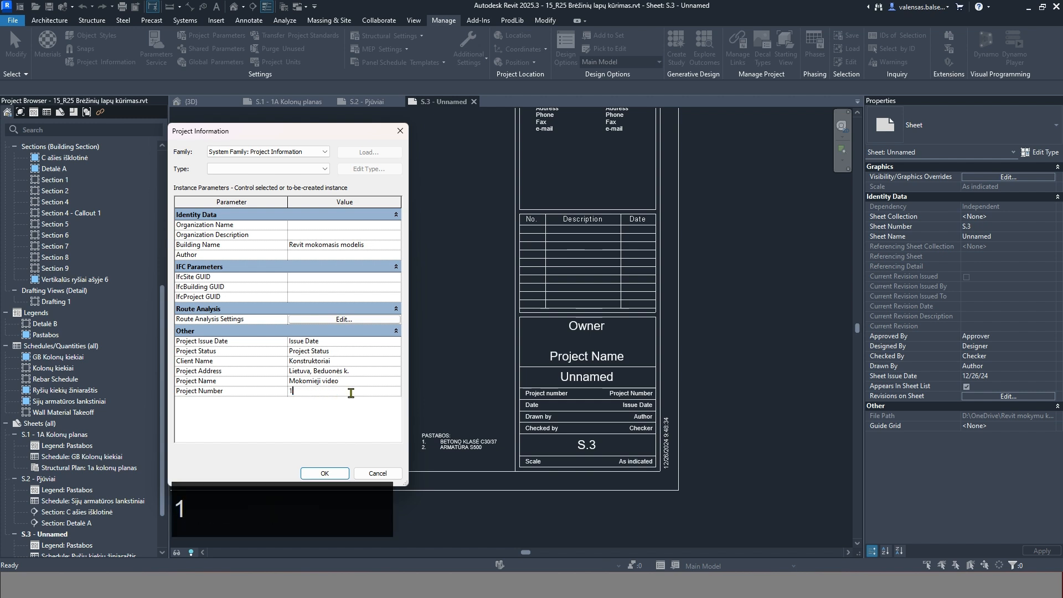
{"action": "type", "text": "22006"}
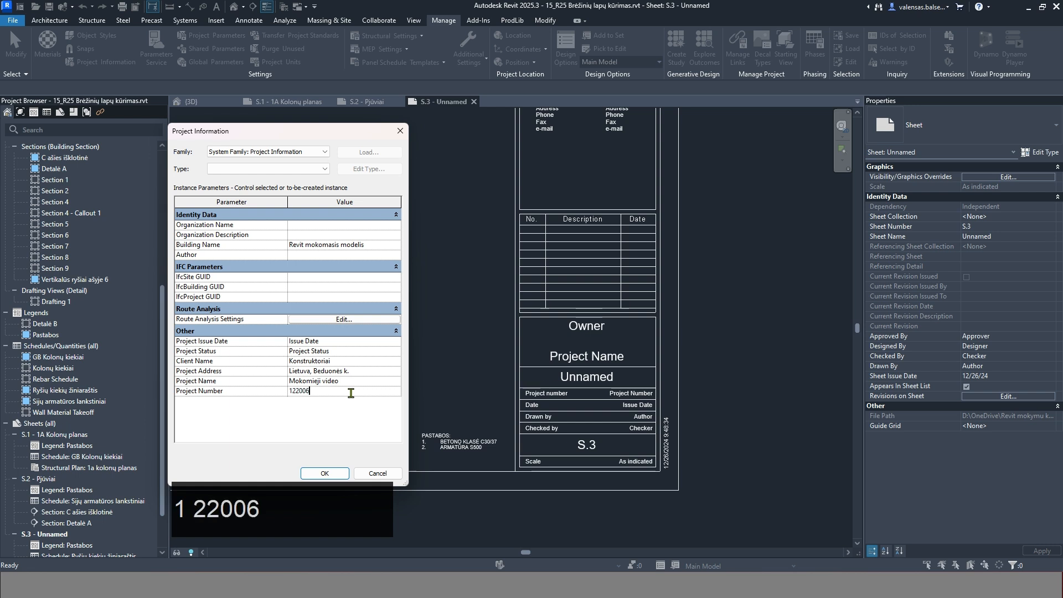
Step: Set the Project Status to DTP and apply the project information to the sheet's title block
{"action": "left_click", "coordinate": [357, 352]}
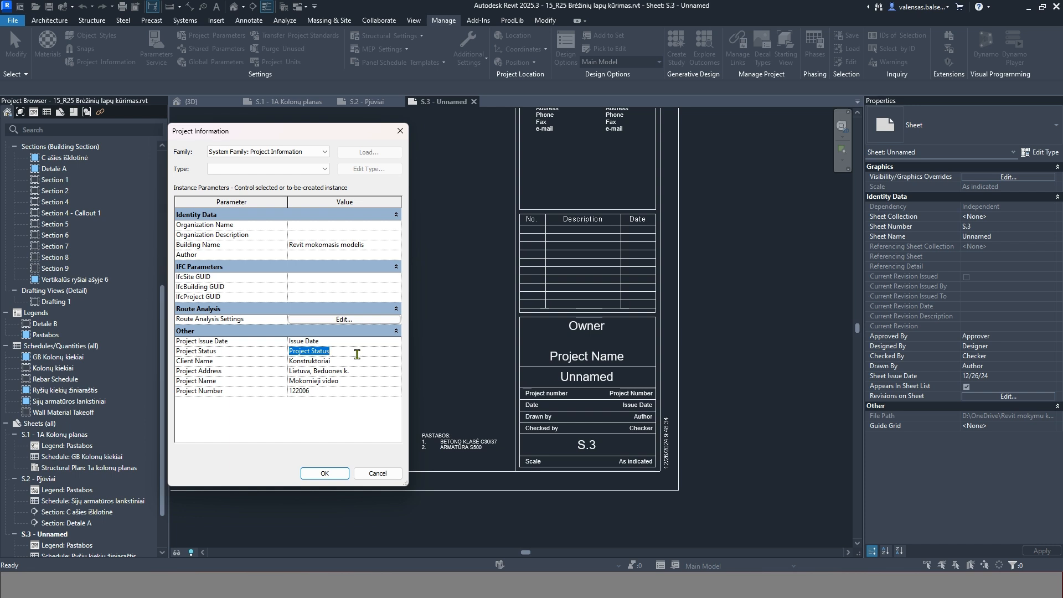
{"action": "type", "text": "TP"}
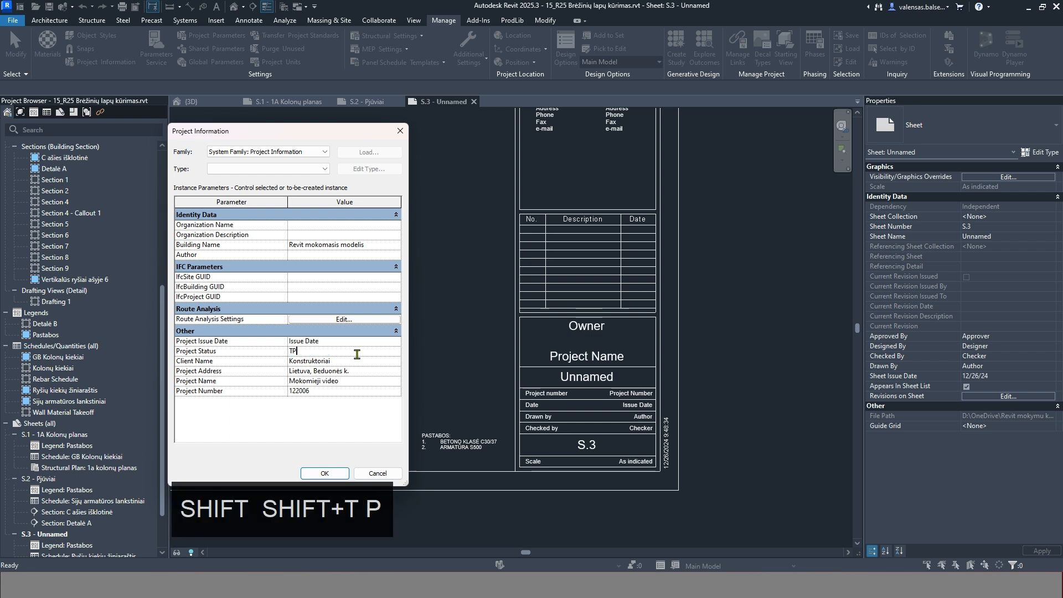
{"action": "key", "text": "Home"}
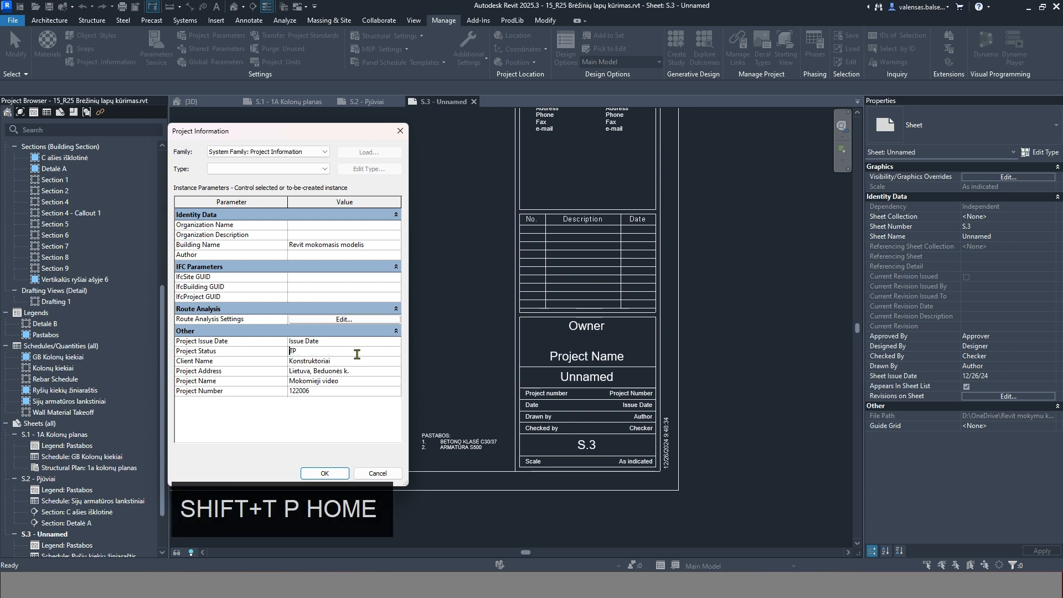
{"action": "type", "text": "D"}
{"action": "left_click", "coordinate": [356, 342]}
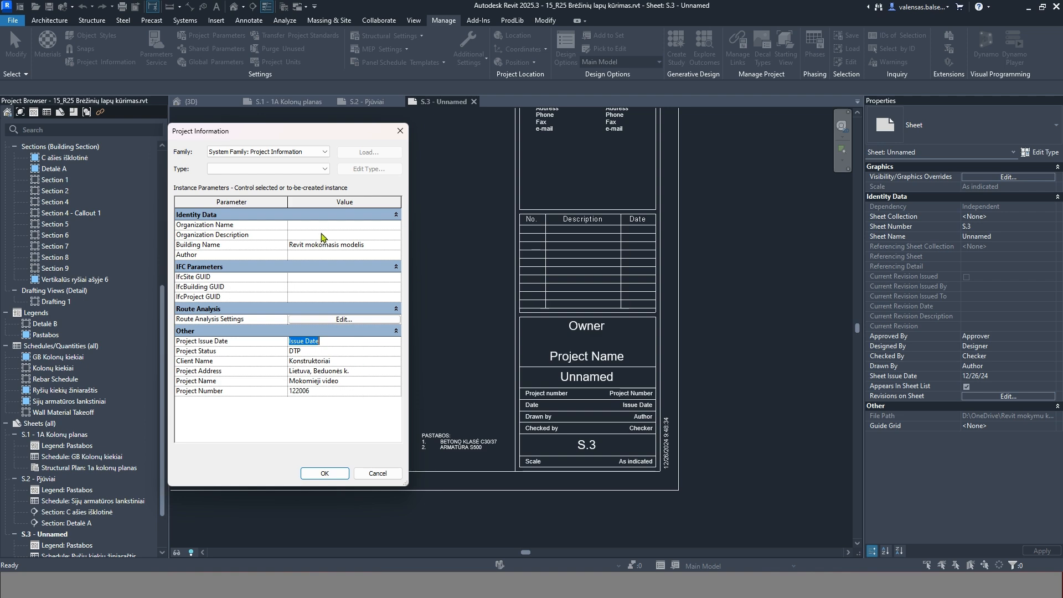
{"action": "left_click", "coordinate": [325, 474]}
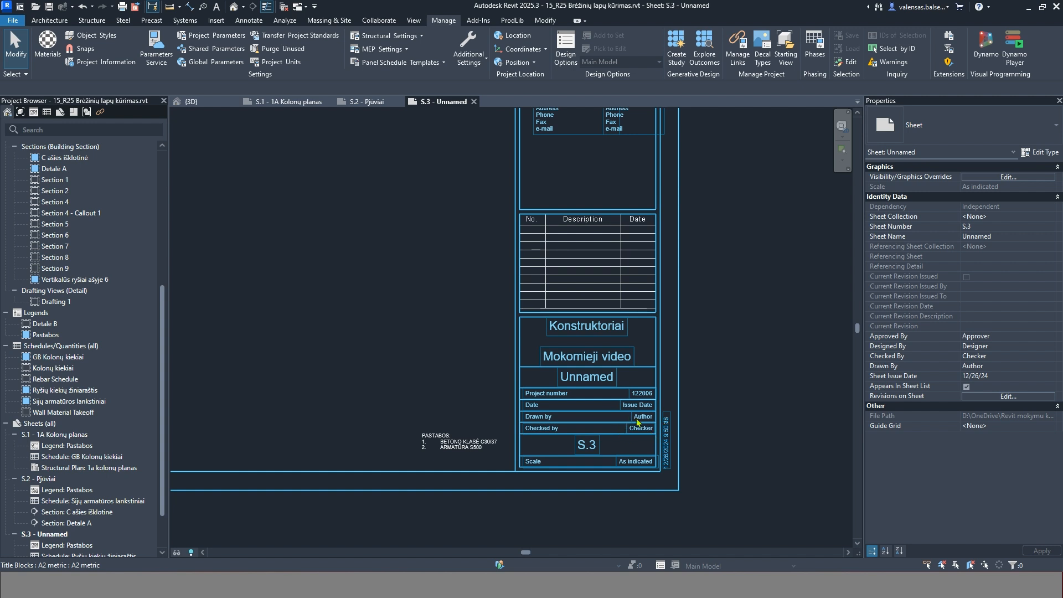
{"action": "middle_click_drag", "start_coordinate": [723, 385], "coordinate": [641, 419]}
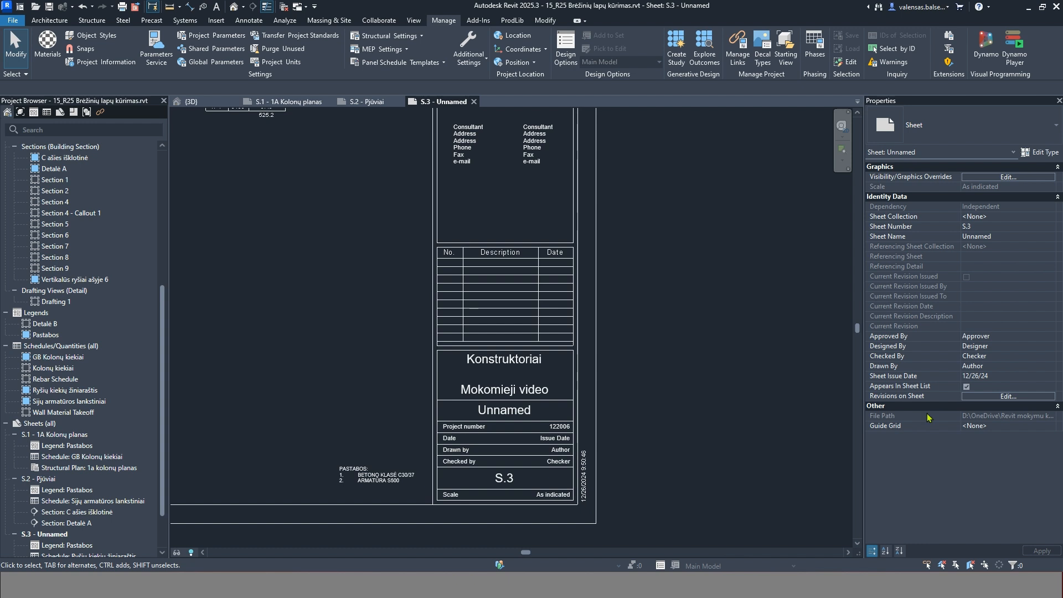
Step: Enter the drafter's first name as the Drawn By value of sheet S.3
{"action": "left_click", "coordinate": [1003, 356]}
{"action": "left_click", "coordinate": [1004, 365]}
{"action": "type", "text": "Va"}
{"action": "type", "text": "as"}
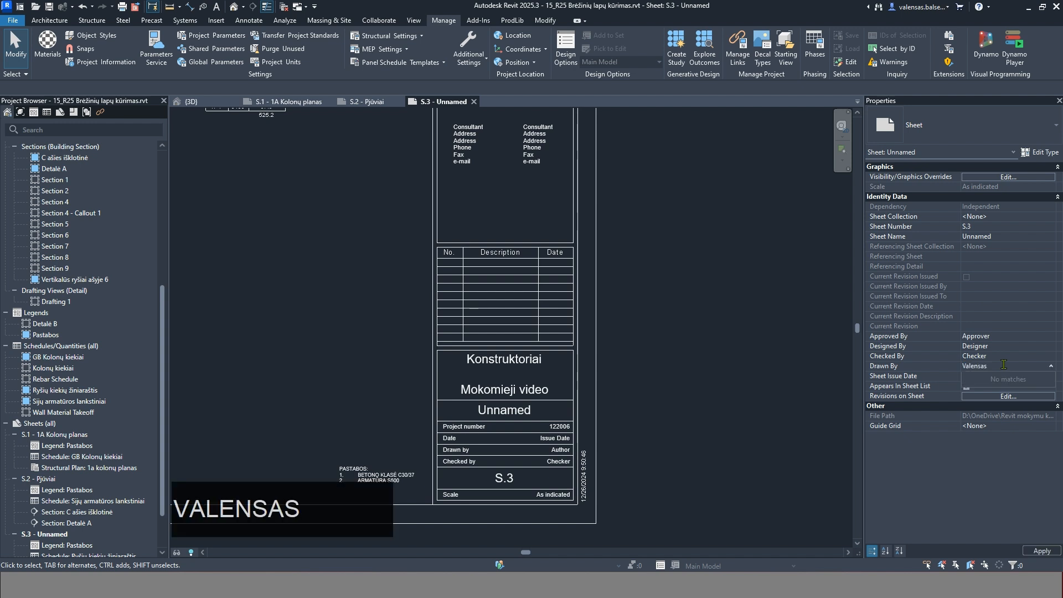
{"action": "key", "text": "Return"}
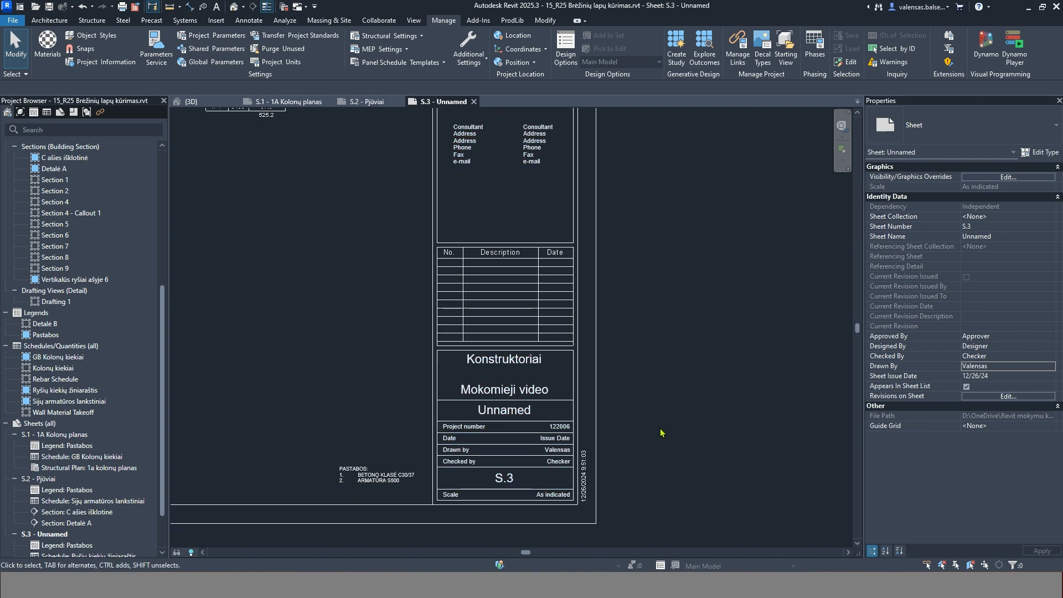
Step: Set the Sheet Name of sheet S.3 to "Ryšiai"
{"action": "scroll", "coordinate": [748, 473], "scroll_direction": "down", "scroll_amount": 2}
{"action": "scroll", "coordinate": [778, 409], "scroll_direction": "up", "scroll_amount": 1}
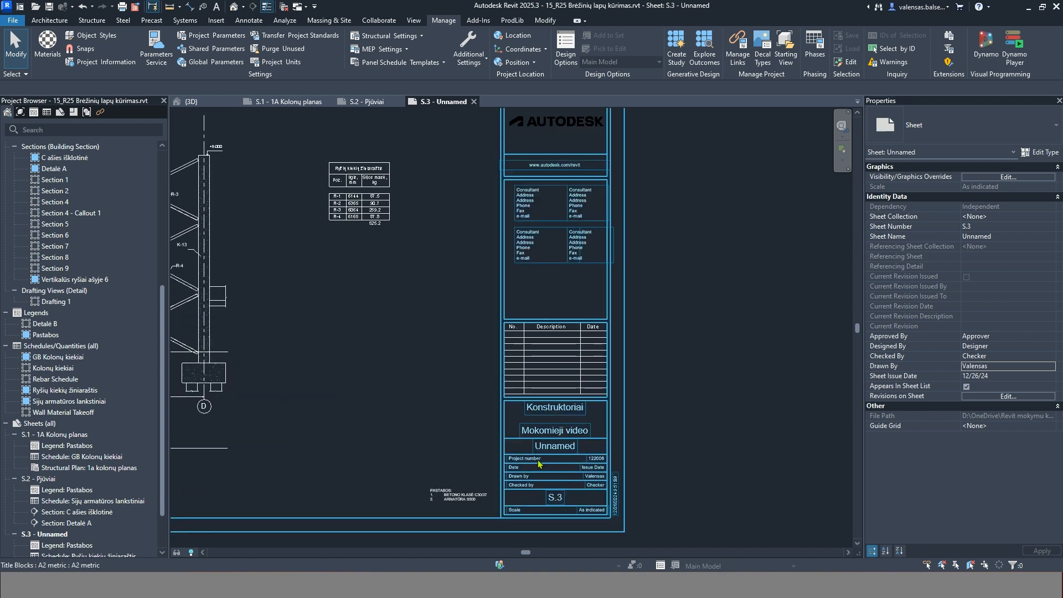
{"action": "left_click", "coordinate": [1011, 237]}
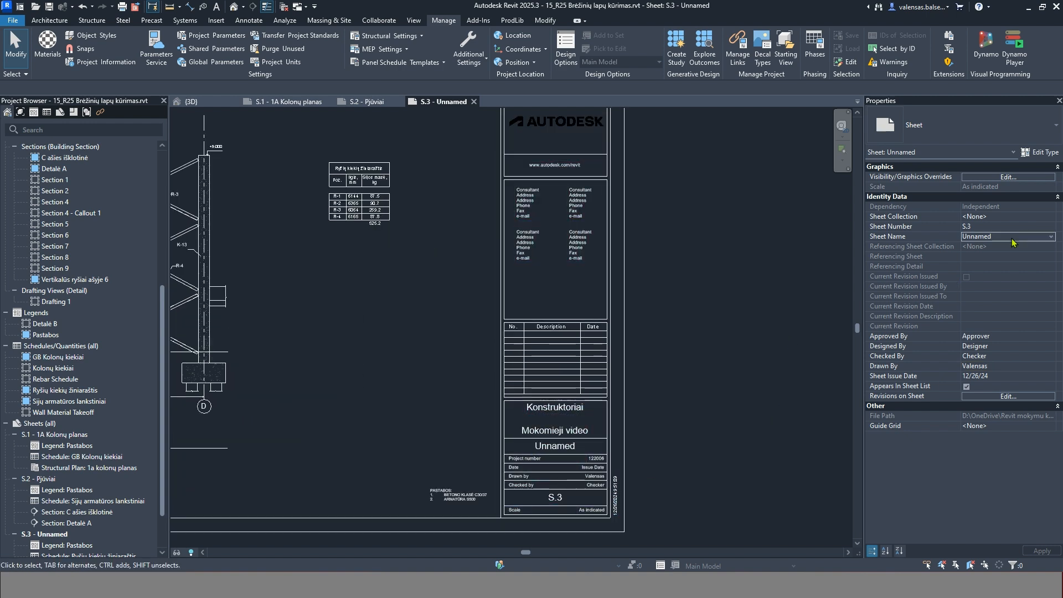
{"action": "type", "text": "Ryu"}
{"action": "key", "text": "BackSpace"}
{"action": "type", "text": "šiai"}
{"action": "key", "text": "Return"}
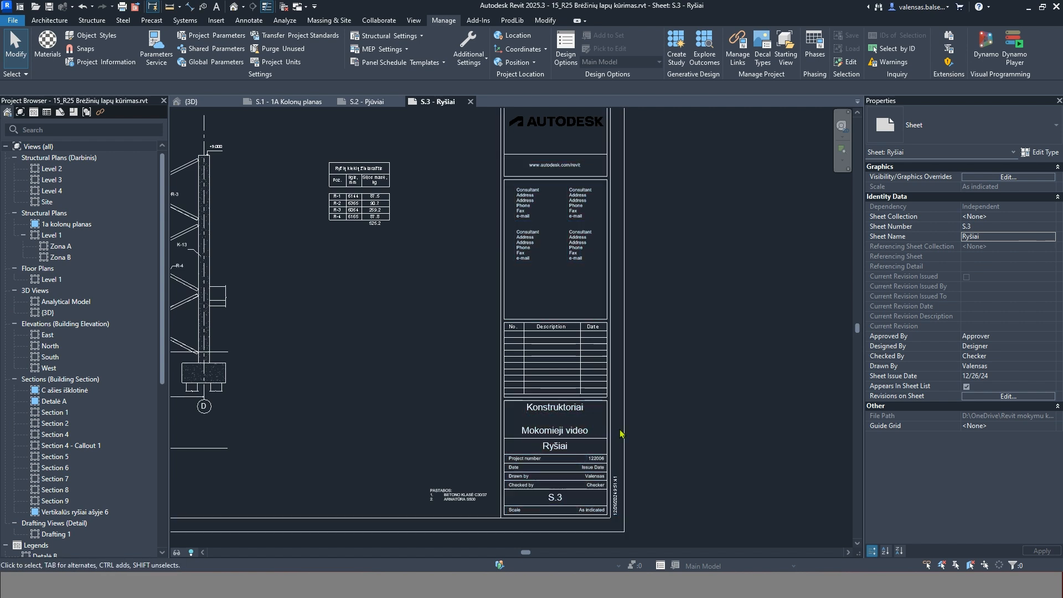
{"action": "left_click", "coordinate": [561, 306]}
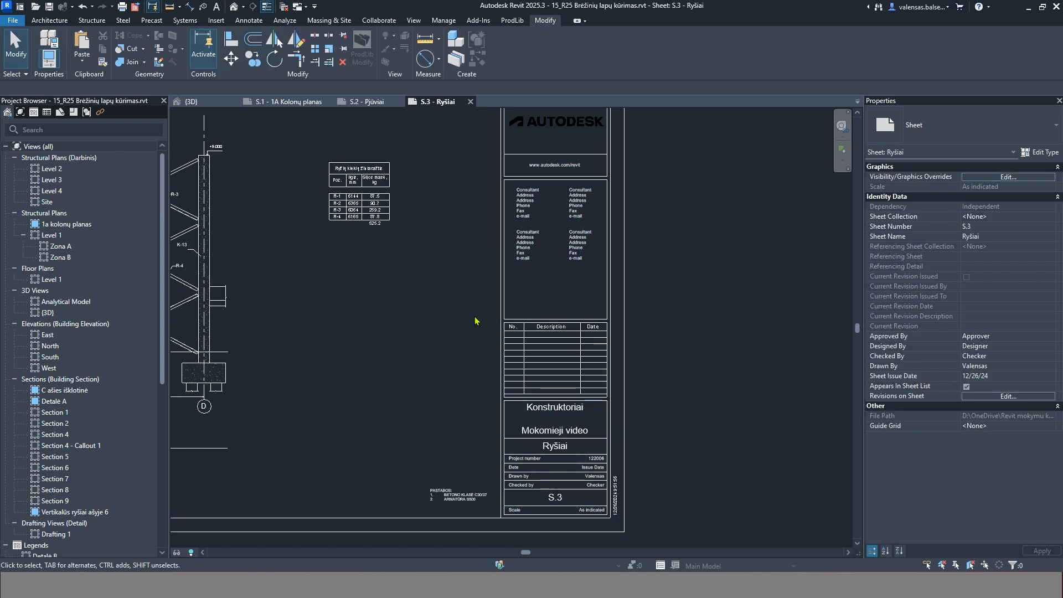
{"action": "middle_click_drag", "start_coordinate": [387, 333], "coordinate": [483, 328]}
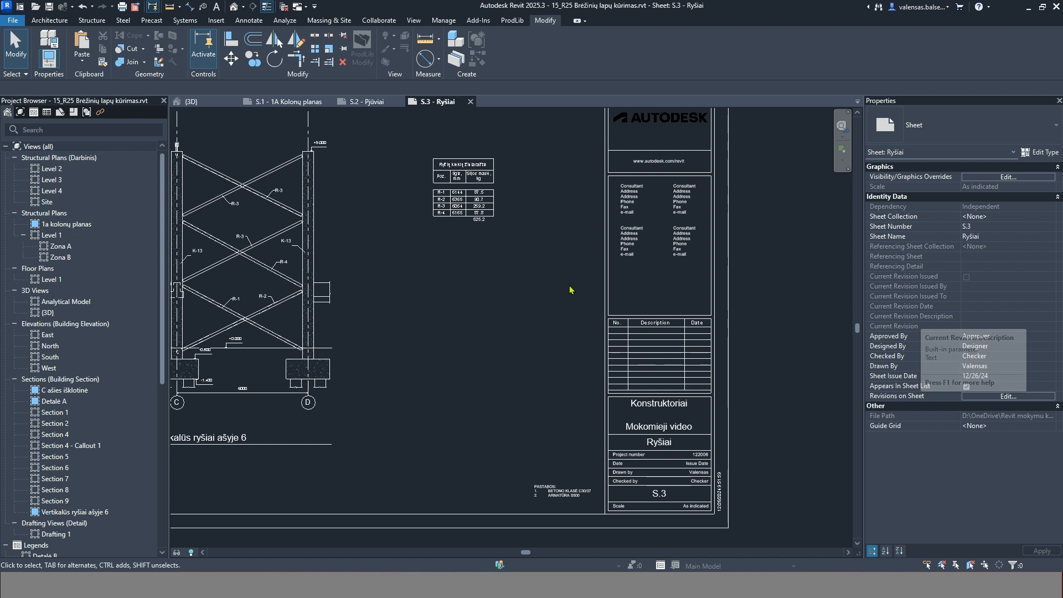
{"action": "left_click", "coordinate": [444, 20]}
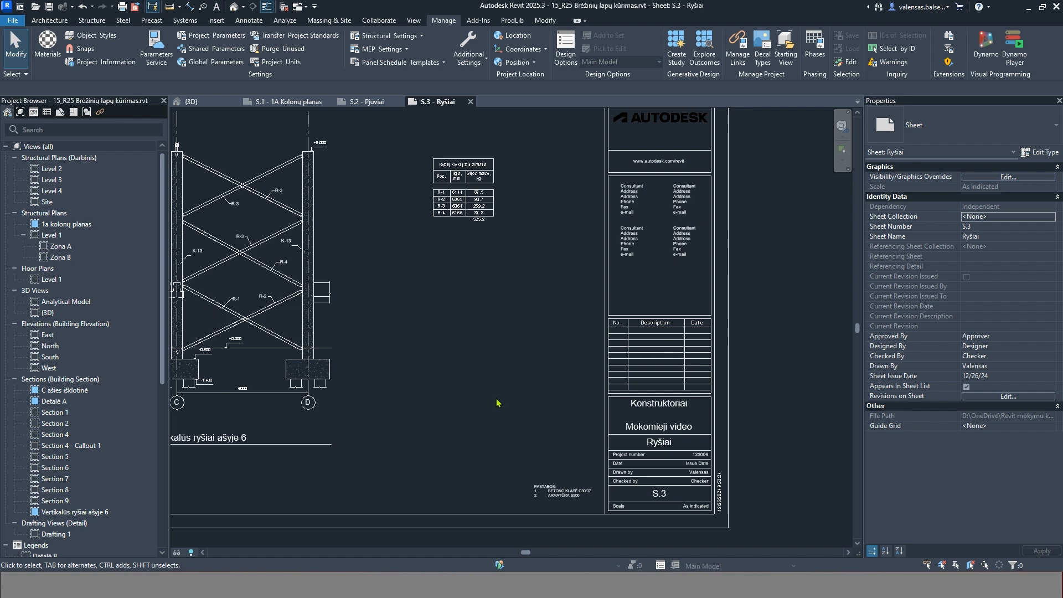
Step: Select the sheet's title block, open its sheet name label for editing directly on the sheet, and leave the edit
{"action": "left_click", "coordinate": [667, 411]}
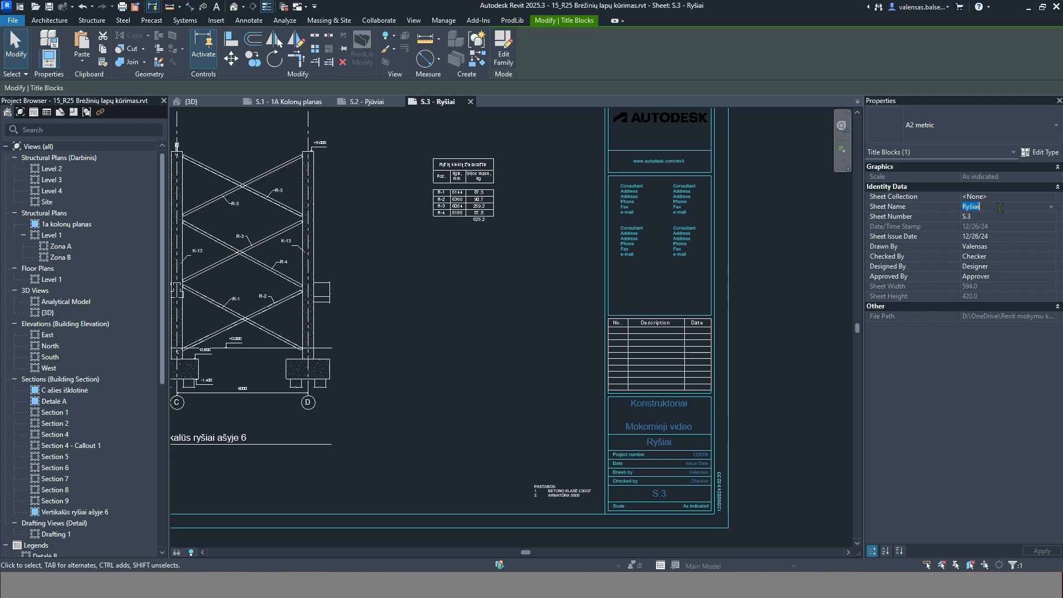
{"action": "left_click", "coordinate": [659, 443]}
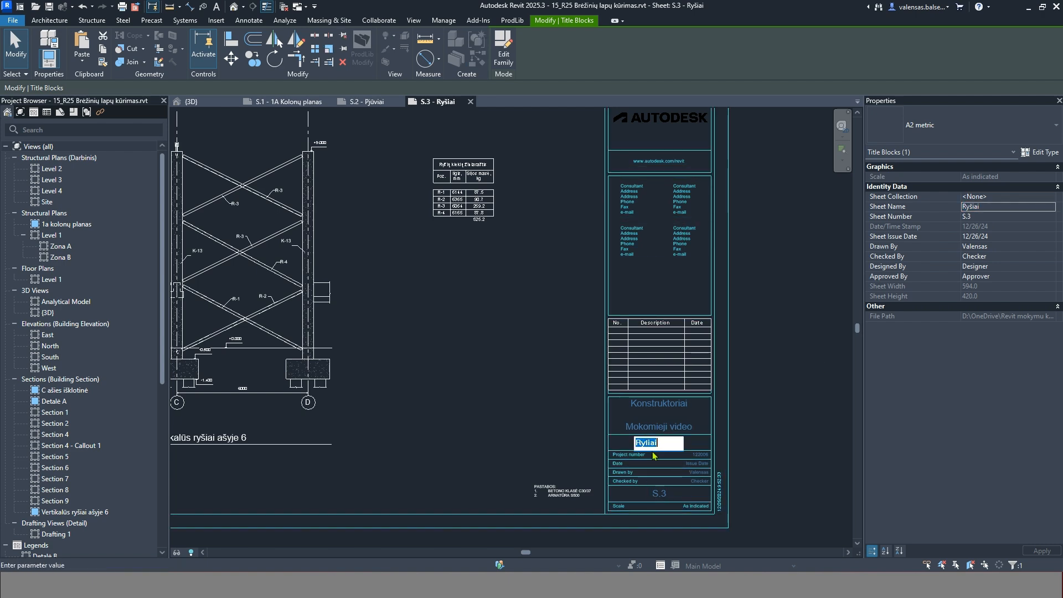
{"action": "left_click", "coordinate": [540, 432]}
Step: Try switching the title block of sheet S.3 to the A3 metric type, and undo the switch
{"action": "scroll", "coordinate": [537, 431], "scroll_direction": "down", "scroll_amount": 2}
{"action": "middle_click_drag", "start_coordinate": [432, 395], "coordinate": [491, 400]}
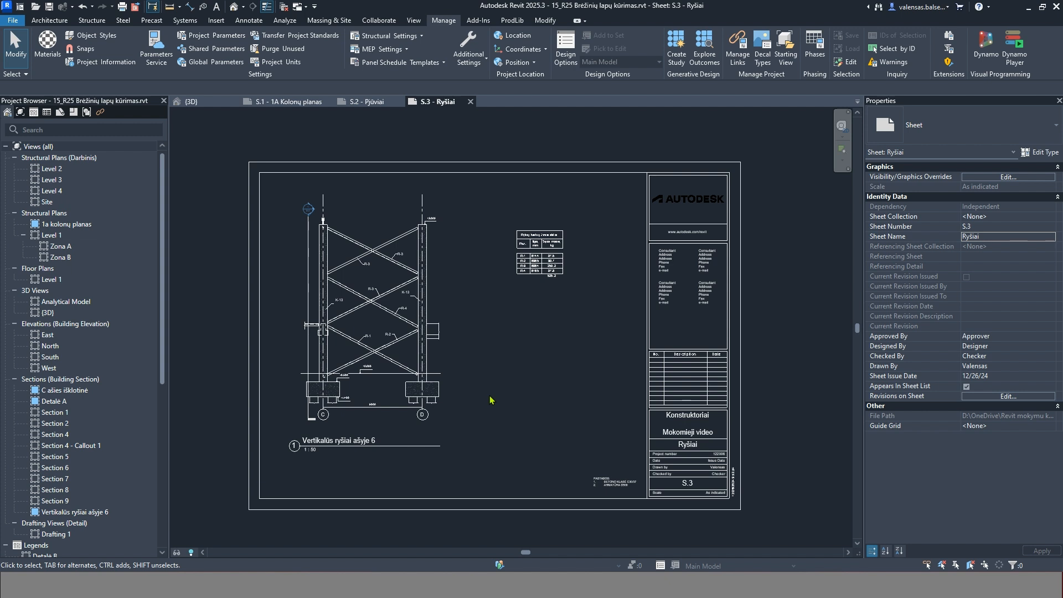
{"action": "left_click", "coordinate": [658, 399]}
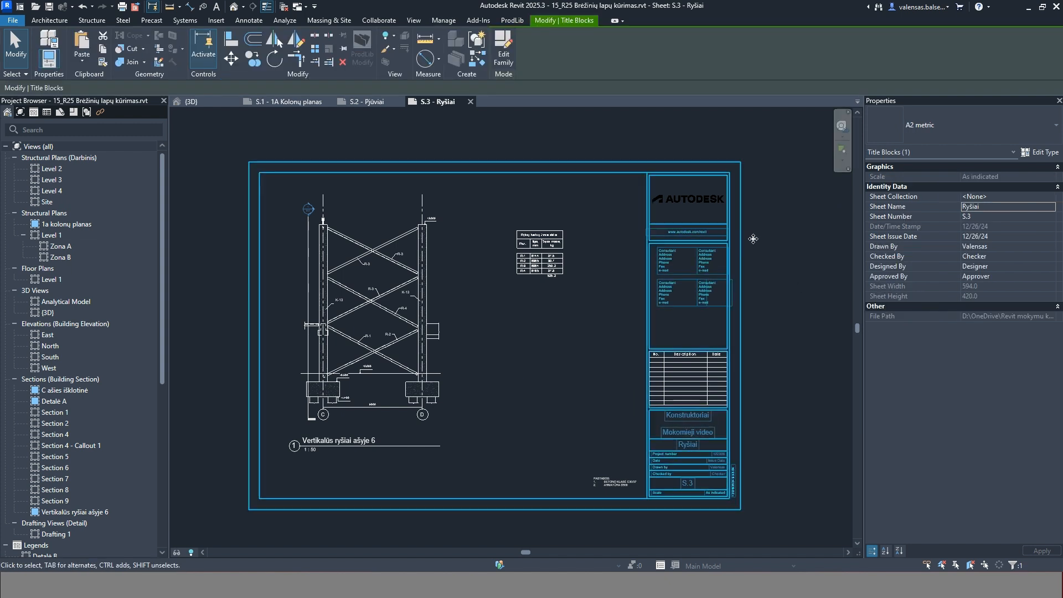
{"action": "left_click", "coordinate": [920, 125]}
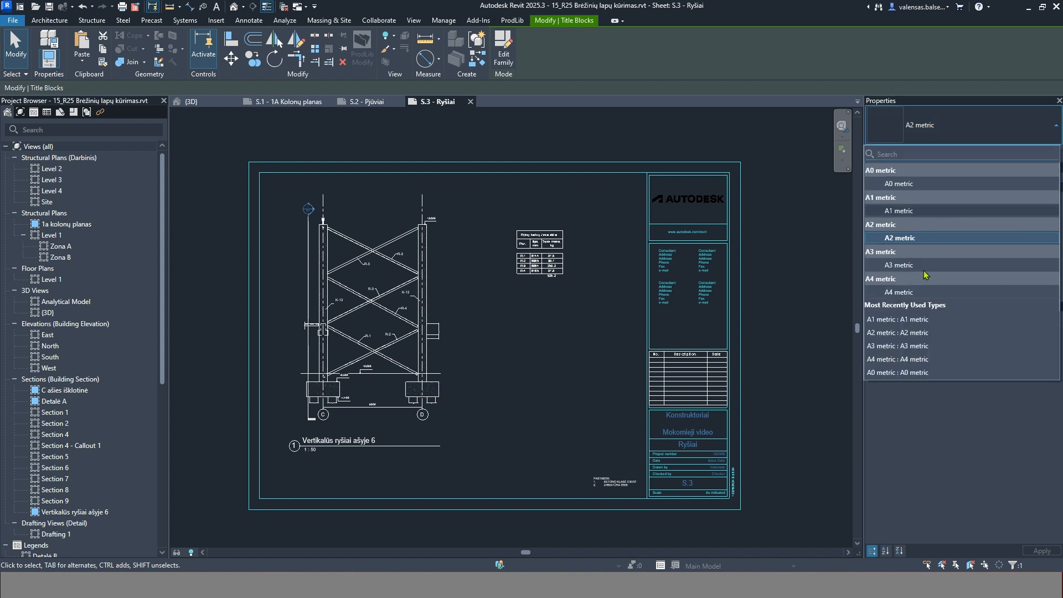
{"action": "left_click", "coordinate": [946, 266]}
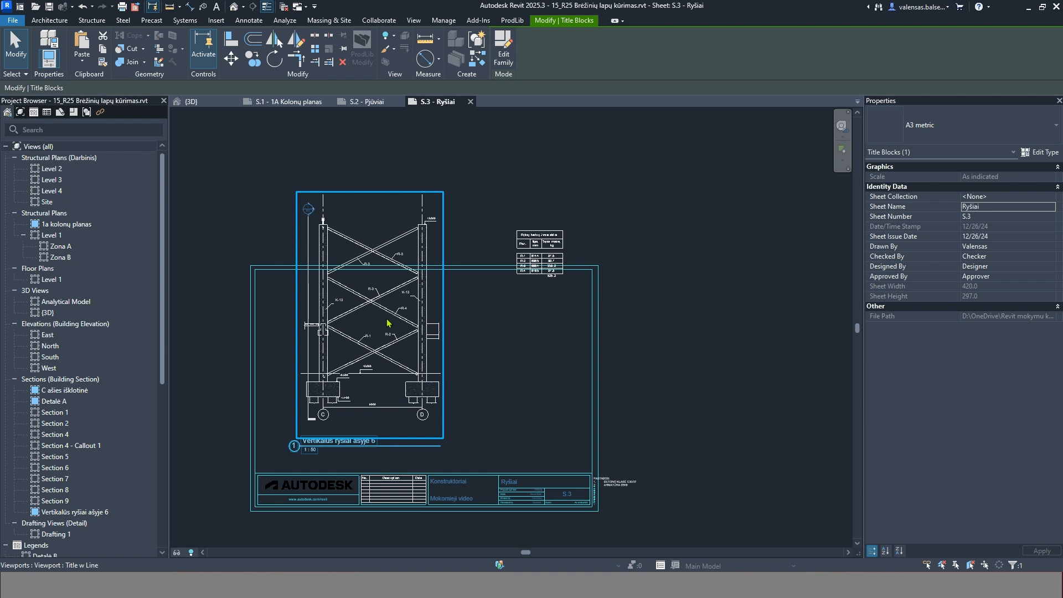
{"action": "key", "text": "ctrl+z"}
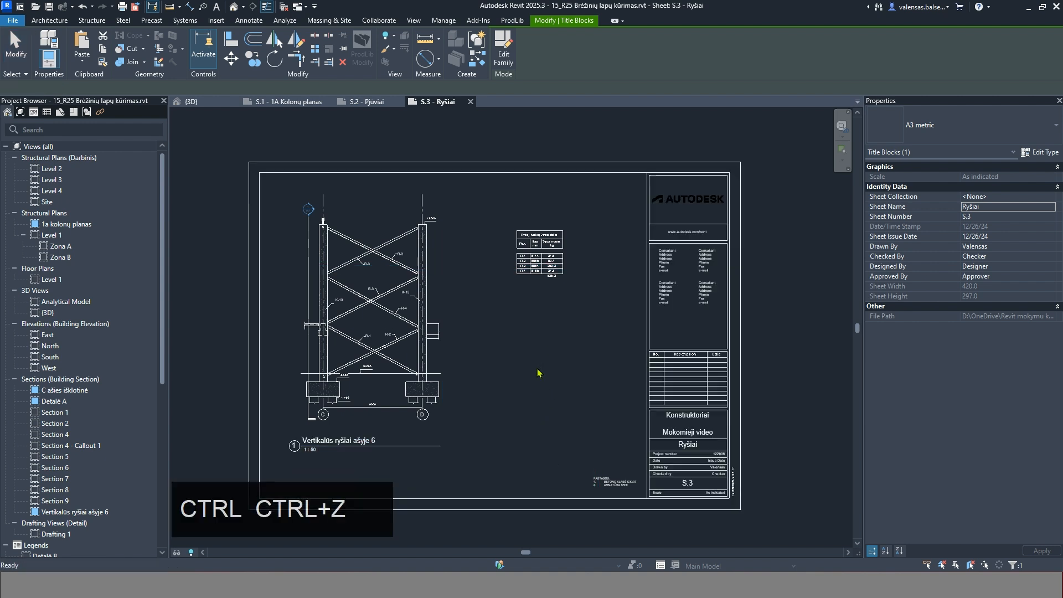